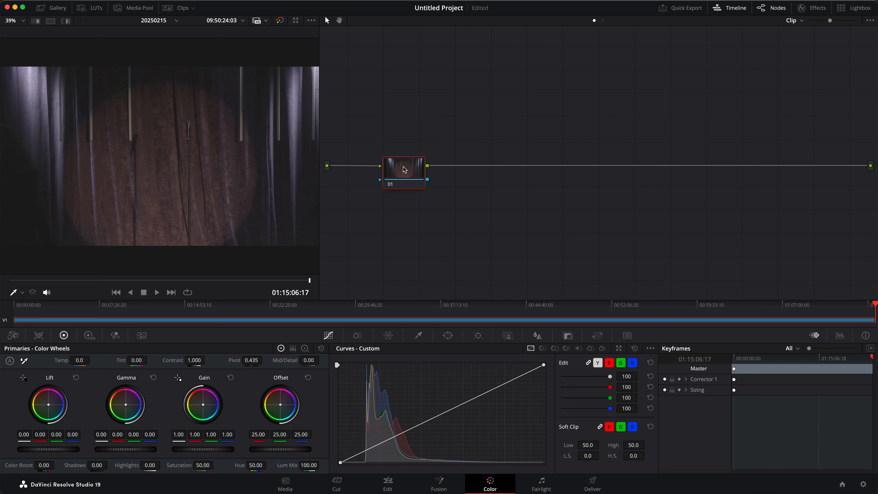
Step: Add a second serial node after node 01 and apply the Color Space Transform effect to both nodes
{"action": "key", "text": "alt+s"}
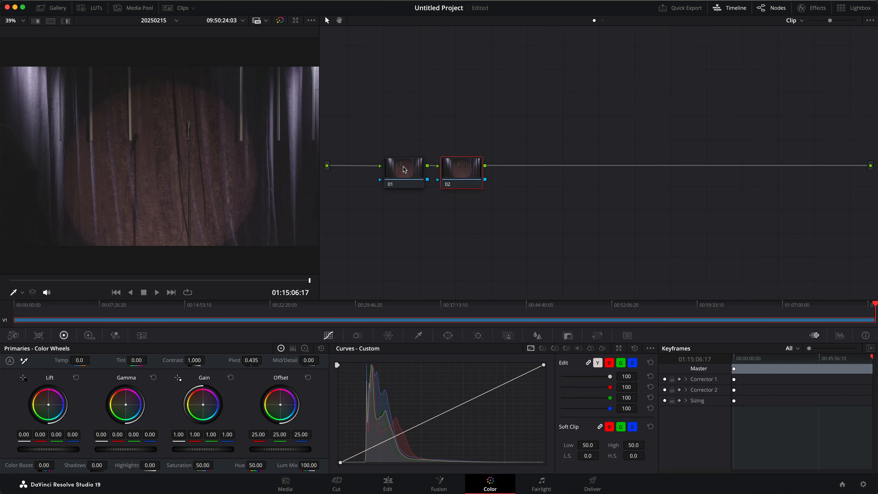
{"action": "left_click", "coordinate": [806, 10]}
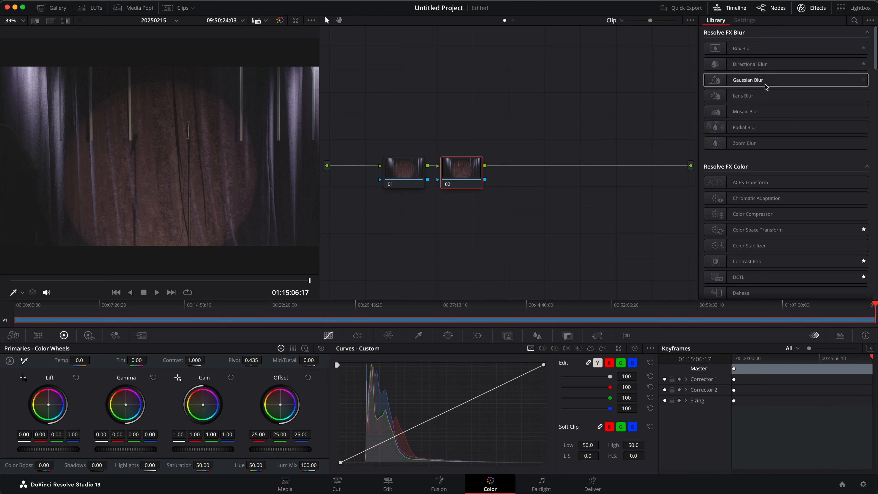
{"action": "left_click", "coordinate": [750, 234]}
{"action": "left_click_drag", "start_coordinate": [751, 233], "coordinate": [403, 167]}
{"action": "left_click_drag", "start_coordinate": [771, 231], "coordinate": [477, 170]}
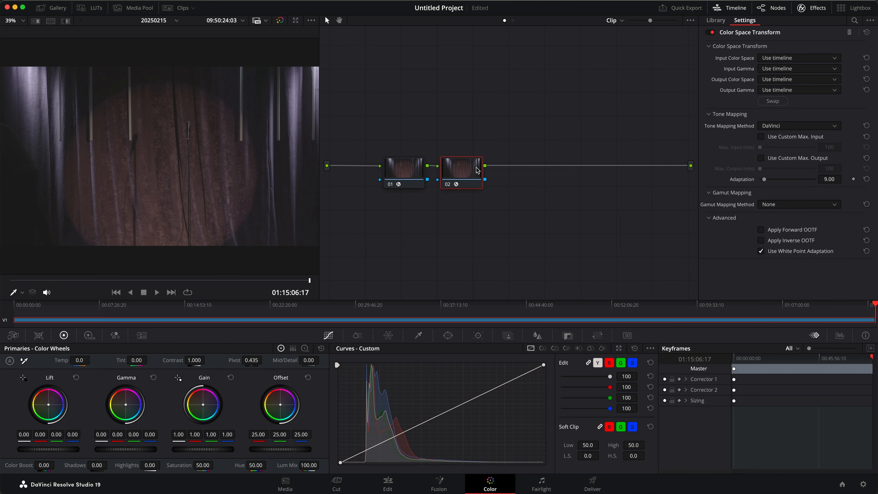
Step: On node 01's Color Space Transform, set the input color space to Canon Cinema Gamut and the input gamma to Canon Log 3
{"action": "left_click", "coordinate": [405, 166]}
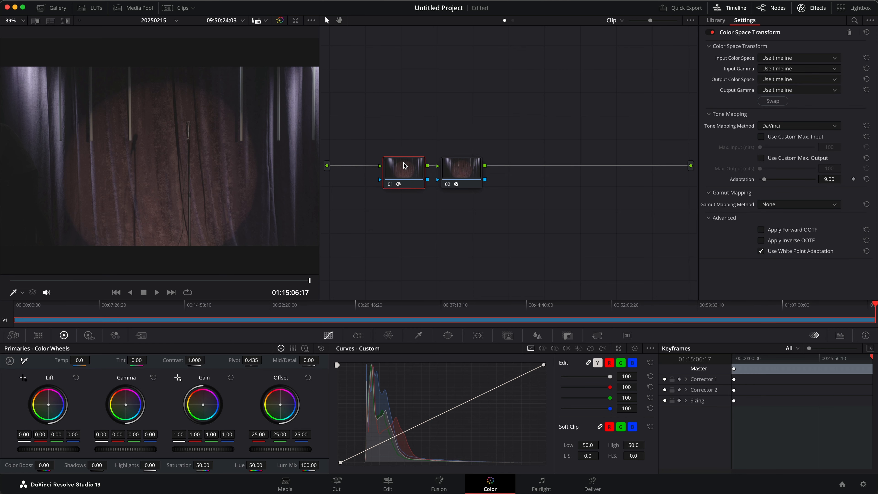
{"action": "left_click", "coordinate": [765, 62]}
{"action": "key", "text": "c"}
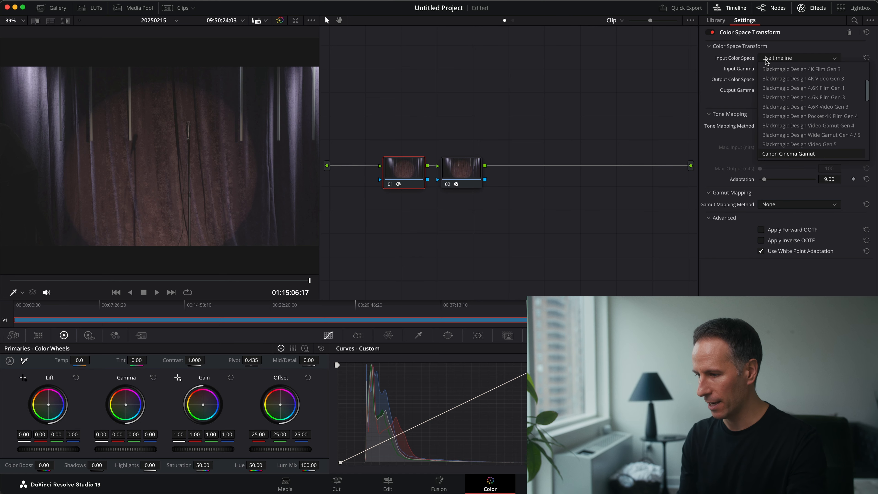
{"action": "key", "text": "Return"}
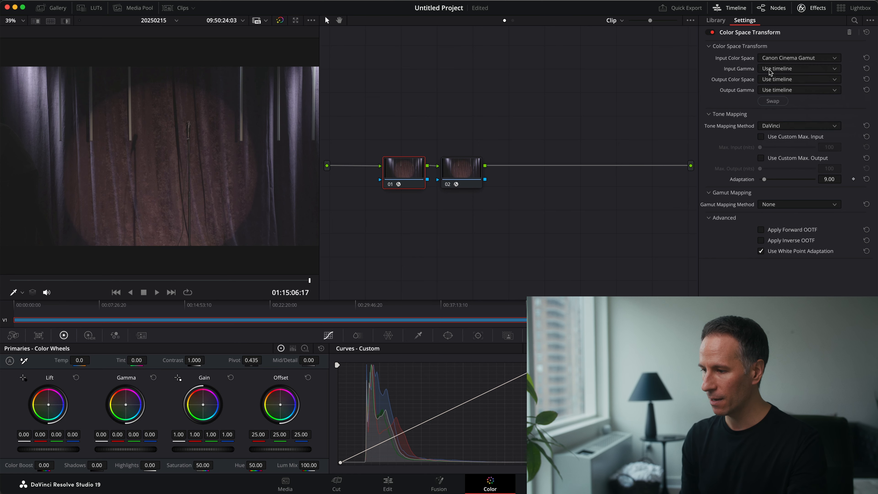
{"action": "left_click", "coordinate": [769, 68]}
{"action": "key", "text": "c"}
{"action": "key", "text": "Down"}
{"action": "key", "text": "Down"}
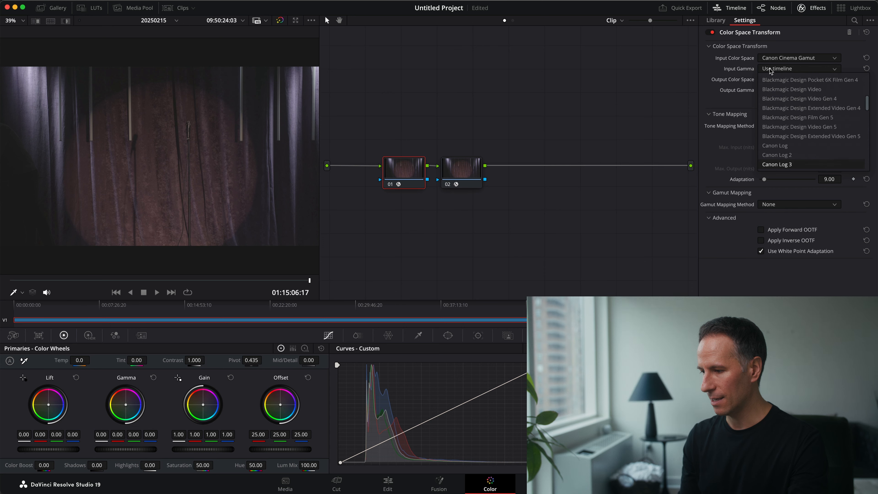
{"action": "key", "text": "Return"}
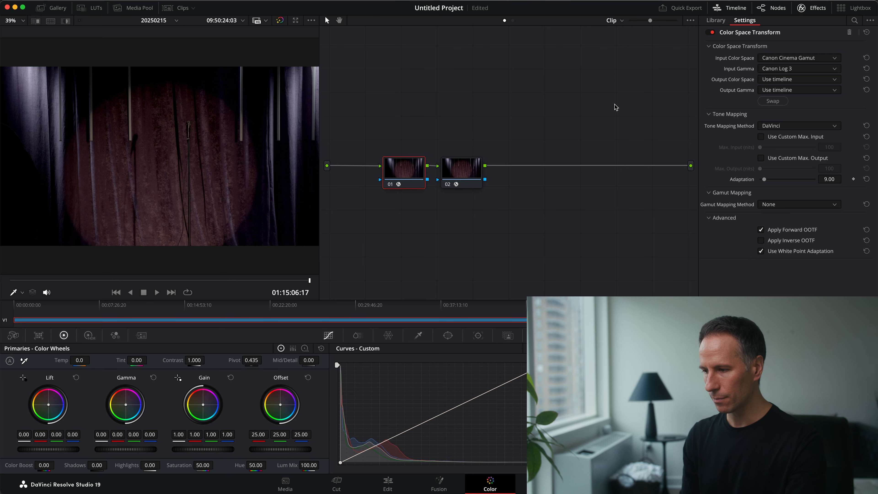
Step: Set node 01's output color space to DaVinci Wide Gamut and its output gamma to DaVinci Intermediate
{"action": "left_click", "coordinate": [776, 80]}
{"action": "left_click", "coordinate": [777, 80]}
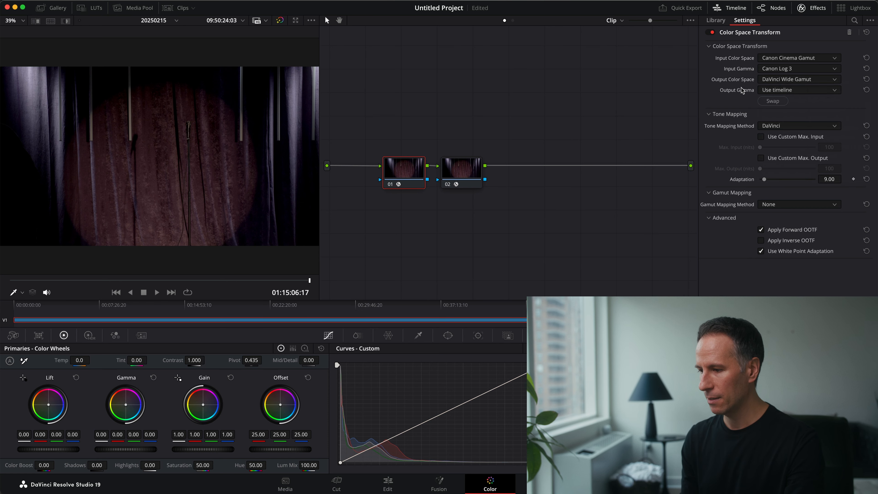
{"action": "left_click", "coordinate": [779, 90]}
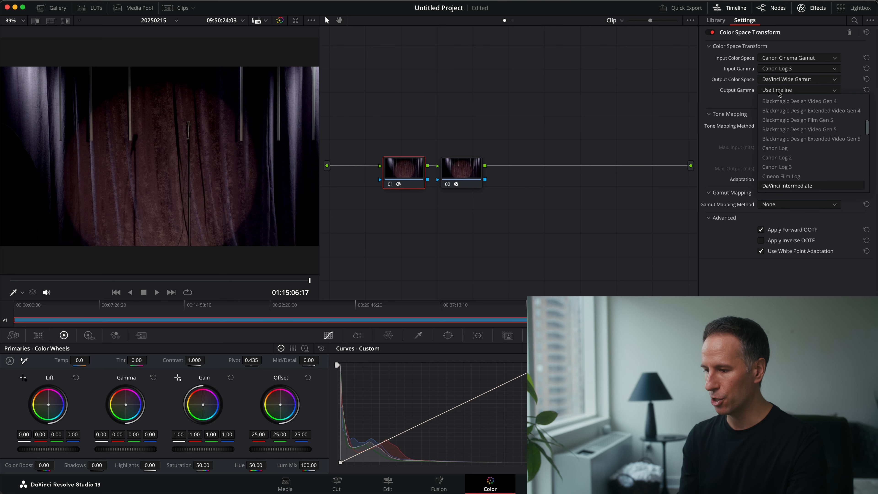
{"action": "left_click", "coordinate": [780, 93]}
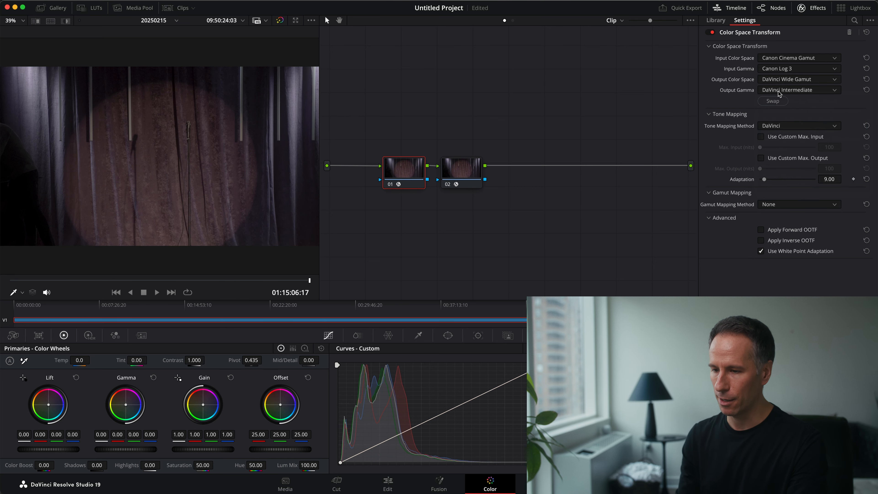
Step: On node 02's Color Space Transform, set the input color space to DaVinci Wide Gamut and the input gamma to DaVinci Intermediate
{"action": "left_click", "coordinate": [466, 168]}
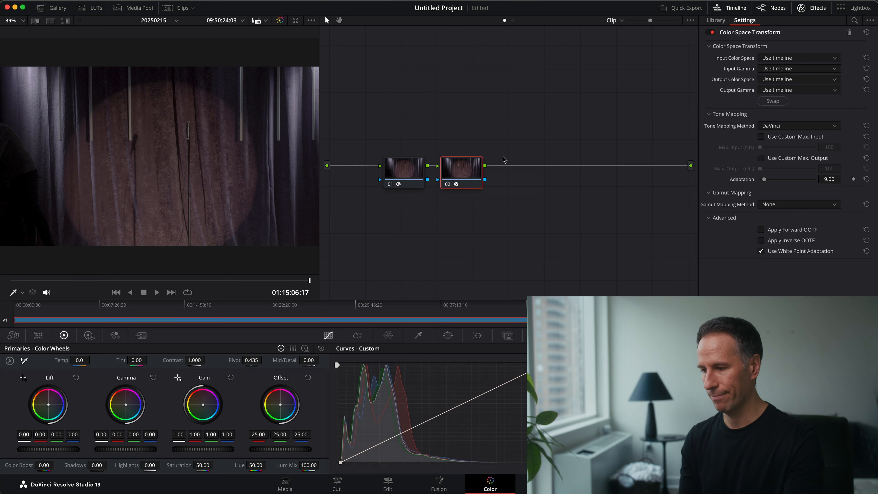
{"action": "left_click", "coordinate": [785, 59]}
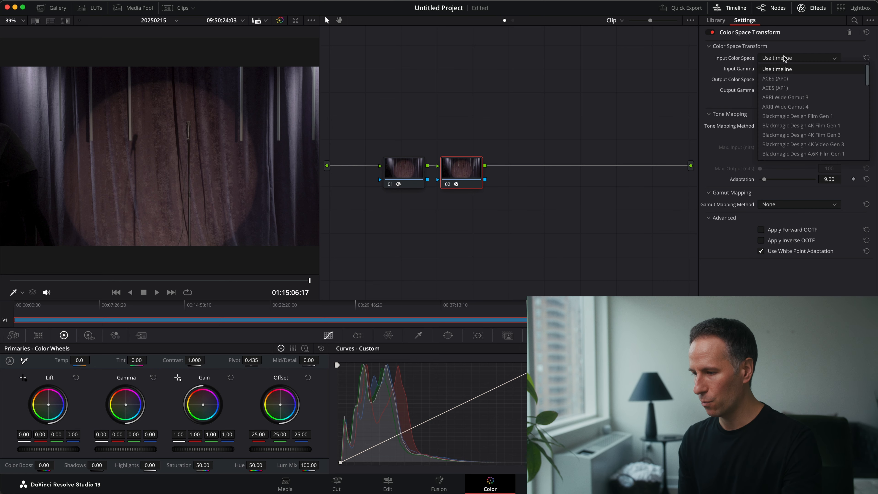
{"action": "key", "text": "d"}
{"action": "key", "text": "Return"}
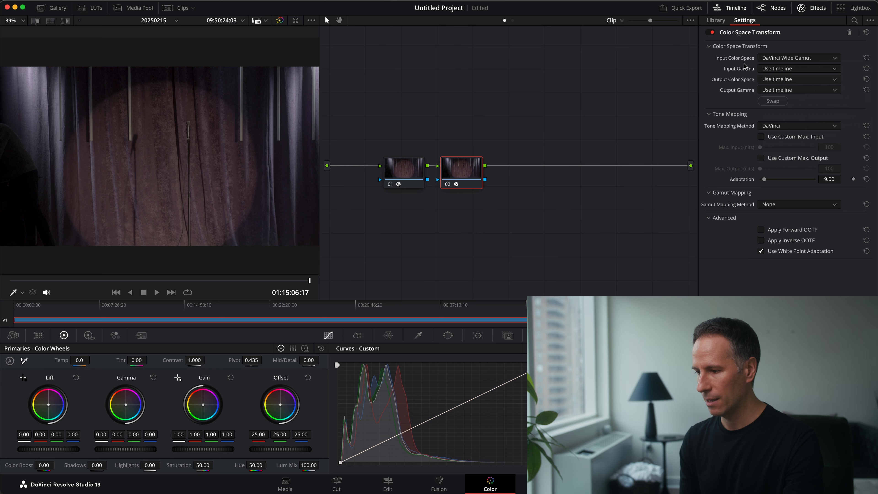
{"action": "left_click", "coordinate": [765, 70]}
{"action": "key", "text": "d"}
{"action": "key", "text": "Return"}
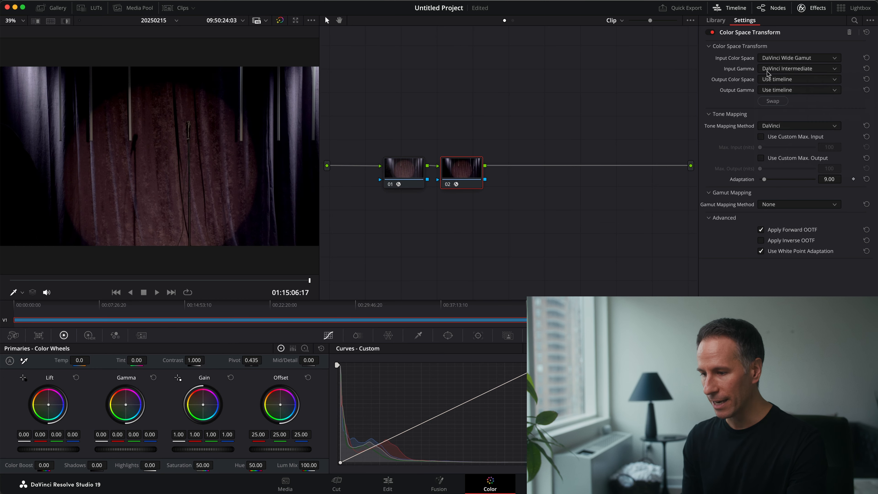
Step: Set node 02's output color space to Rec.709 and its output gamma to Gamma 2.2
{"action": "left_click", "coordinate": [773, 79]}
{"action": "key", "text": "r"}
{"action": "key", "text": "Return"}
{"action": "left_click", "coordinate": [769, 91]}
{"action": "key", "text": "g"}
{"action": "key", "text": "Return"}
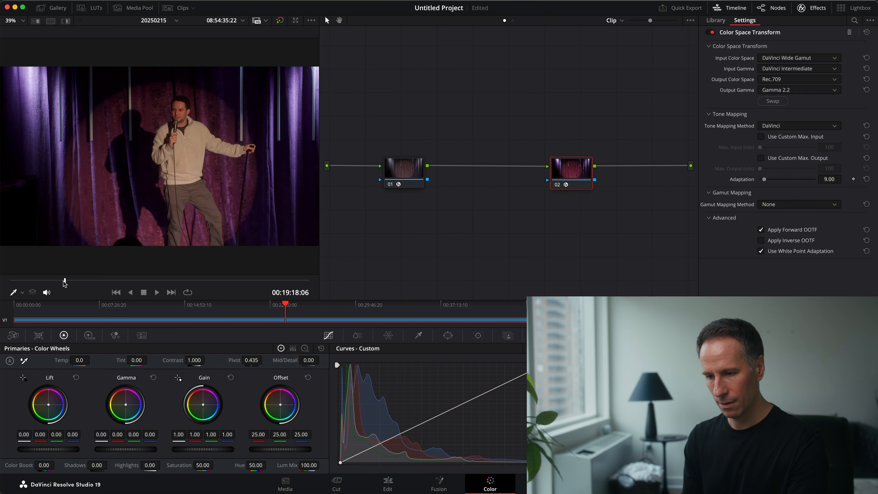
Step: Go to the performer's shot at 00:08:20:07, add a serial node between the two transform nodes, and hide the effects library
{"action": "left_click_drag", "start_coordinate": [65, 281], "coordinate": [43, 281]}
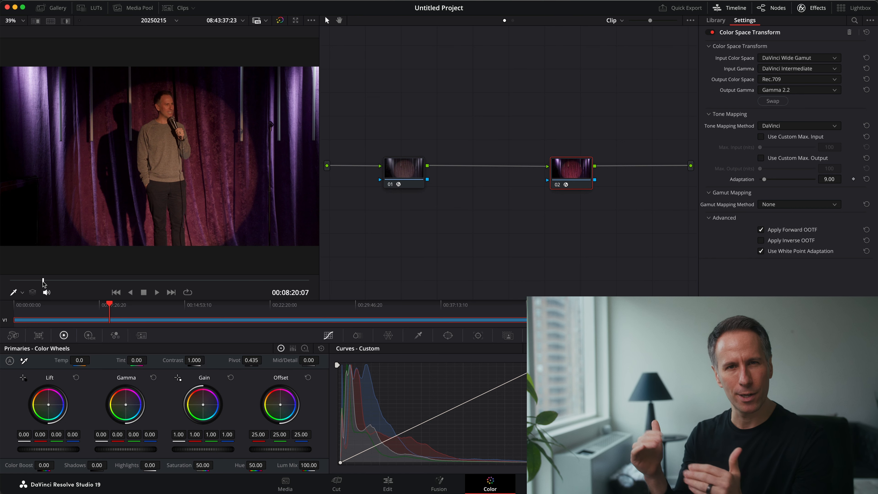
{"action": "left_click", "coordinate": [399, 169]}
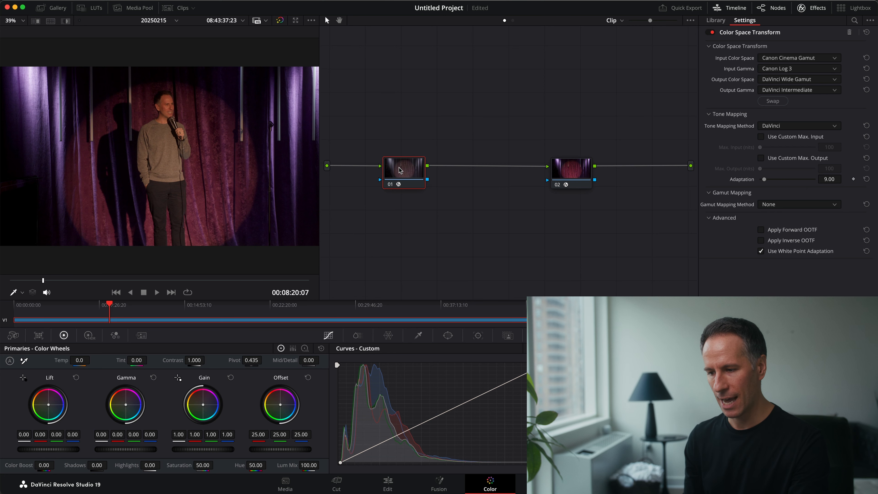
{"action": "key", "text": "alt+s"}
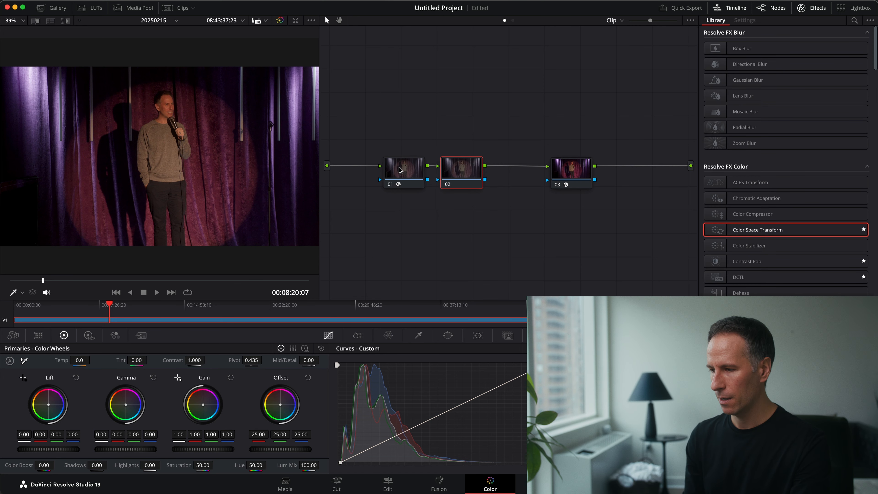
{"action": "left_click", "coordinate": [815, 7]}
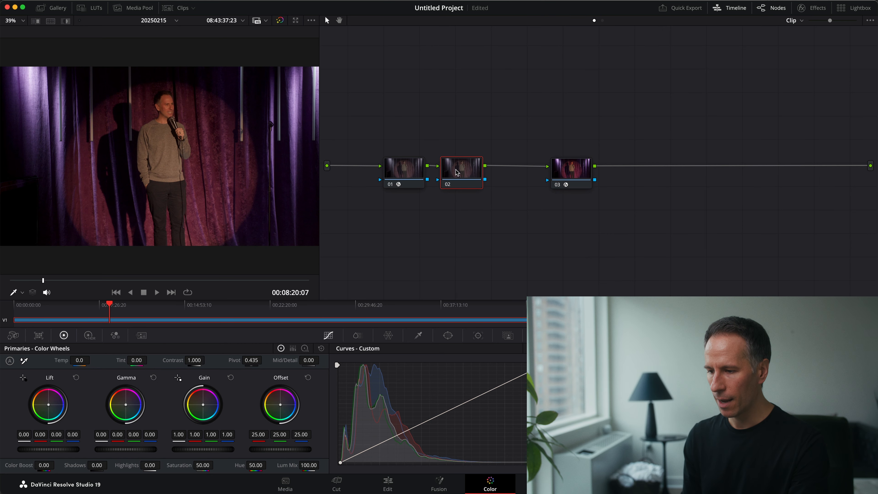
Step: Label the new middle node BALANCE
{"action": "right_click", "coordinate": [456, 169]}
{"action": "left_click", "coordinate": [476, 189]}
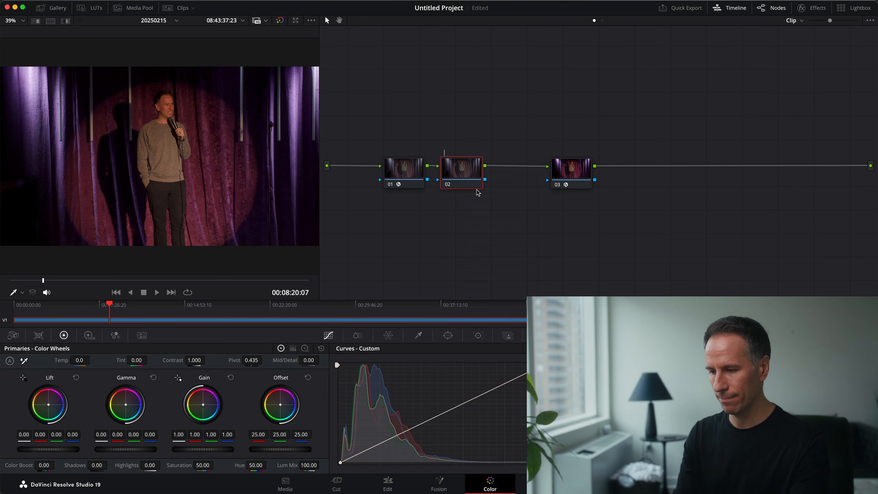
{"action": "type", "text": "BALANCE"}
{"action": "key", "text": "Return"}
Step: Label the first transform node DWG and the last transform node 709
{"action": "right_click", "coordinate": [408, 170]}
{"action": "left_click", "coordinate": [424, 187]}
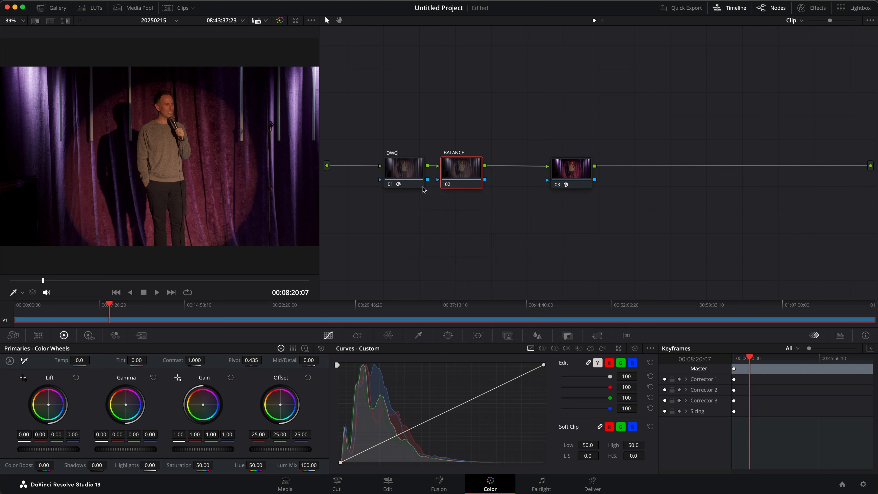
{"action": "right_click", "coordinate": [575, 157]}
{"action": "left_click", "coordinate": [559, 169]}
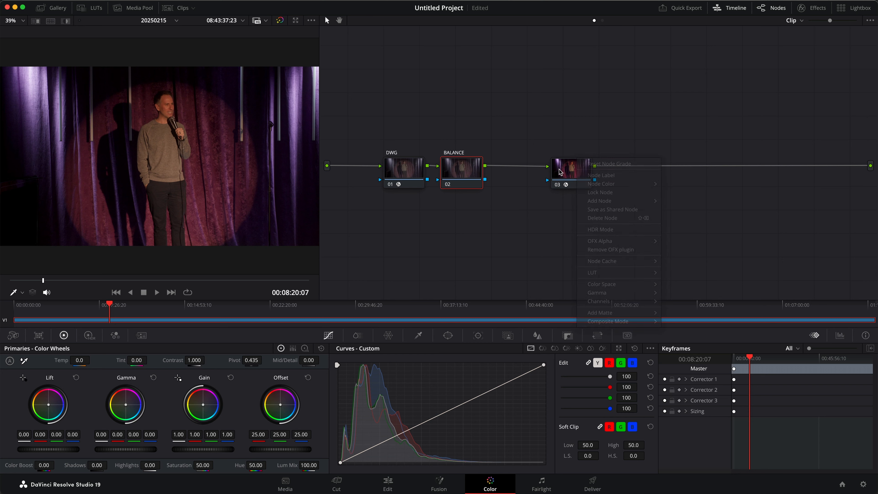
{"action": "right_click", "coordinate": [559, 168]}
{"action": "left_click", "coordinate": [584, 187]}
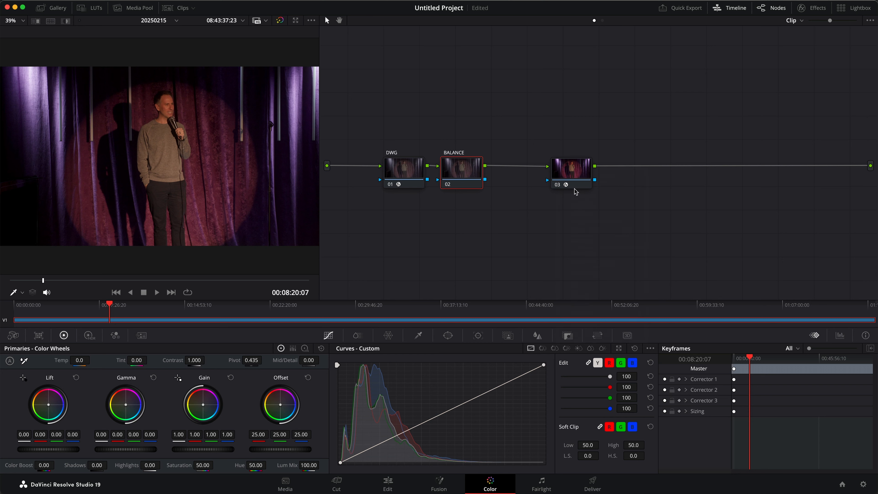
{"action": "type", "text": "709"}
{"action": "key", "text": "Return"}
Step: Raise the BALANCE node's gain to 1.18 and show the Waveform scope
{"action": "left_click_drag", "start_coordinate": [202, 451], "coordinate": [226, 450]}
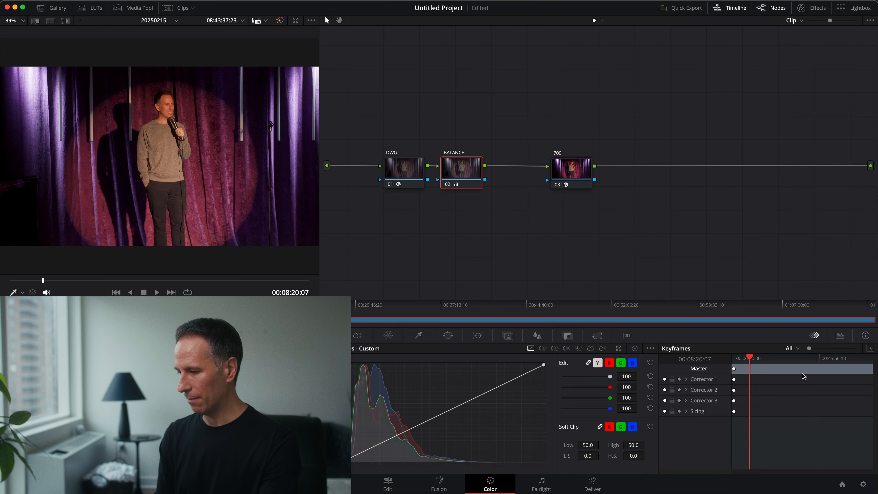
{"action": "left_click", "coordinate": [839, 335]}
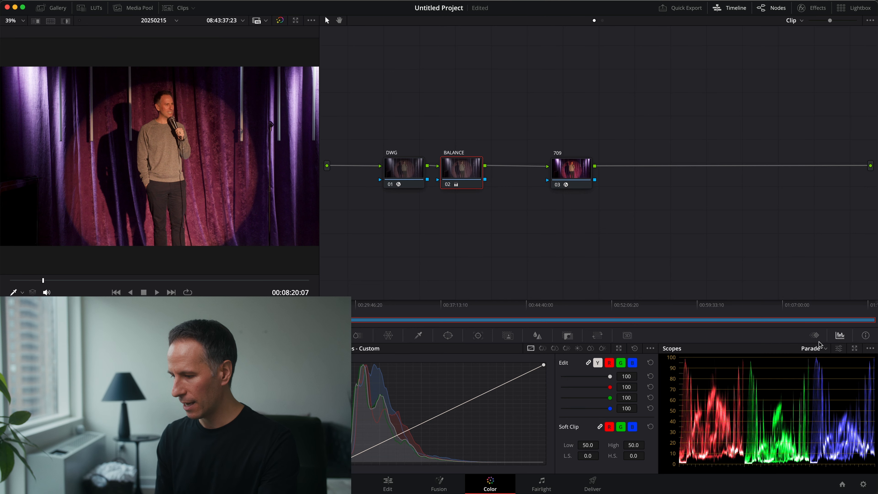
{"action": "left_click", "coordinate": [816, 348]}
{"action": "left_click", "coordinate": [848, 358]}
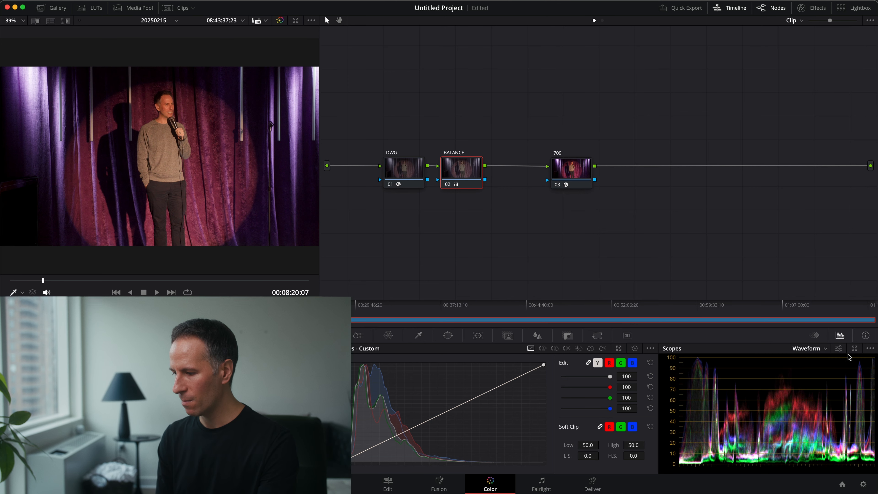
Step: Enable Display Qualifier Focus for the waveform scope and set the viewer's on-screen control to Qualifier
{"action": "left_click", "coordinate": [870, 348]}
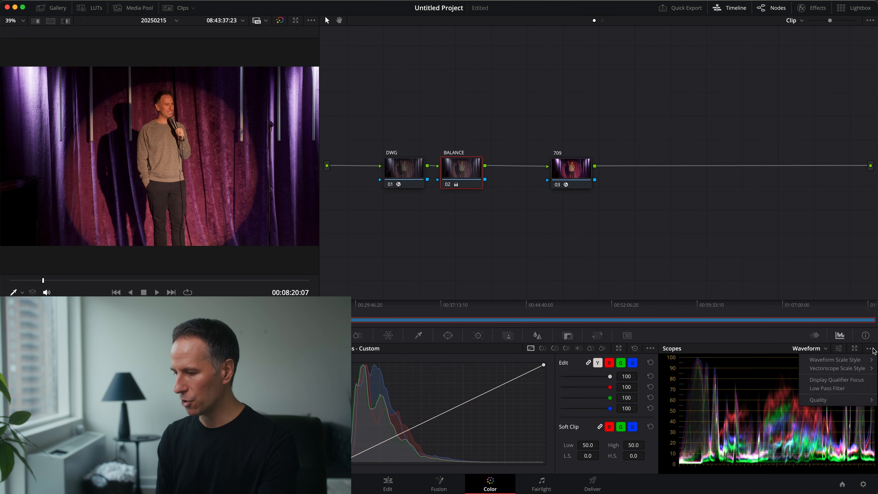
{"action": "left_click", "coordinate": [850, 380]}
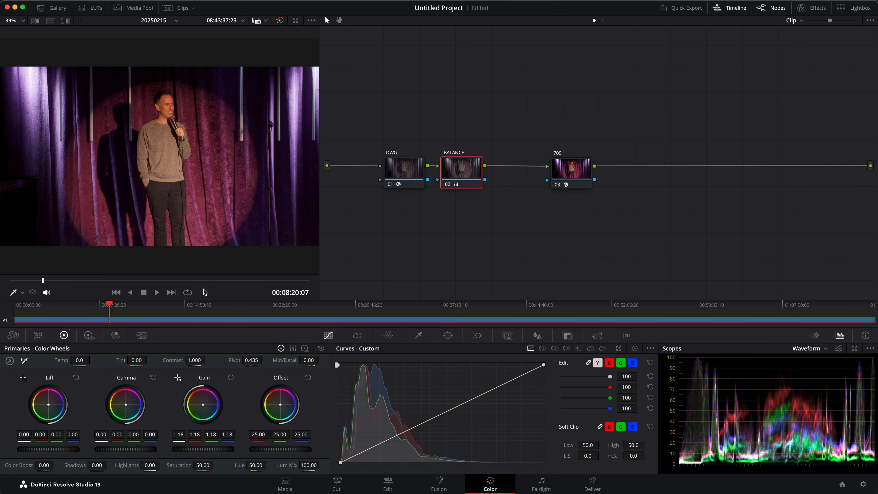
{"action": "left_click", "coordinate": [14, 294]}
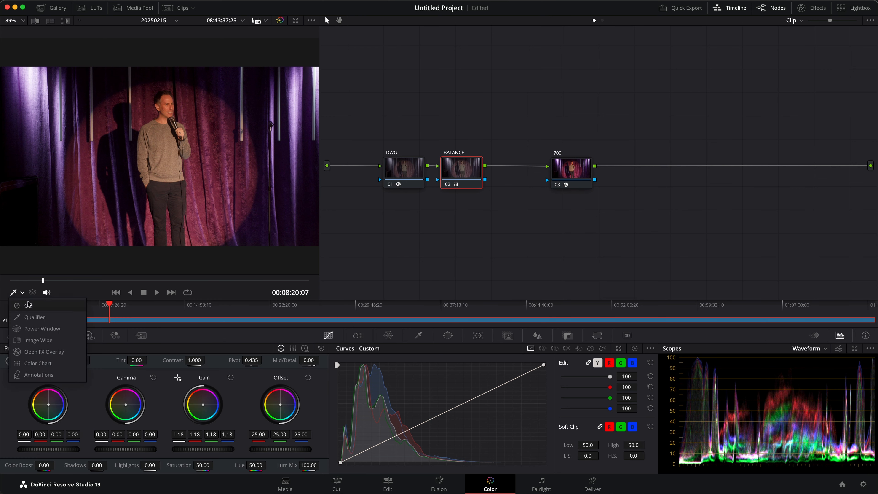
{"action": "left_click", "coordinate": [30, 317]}
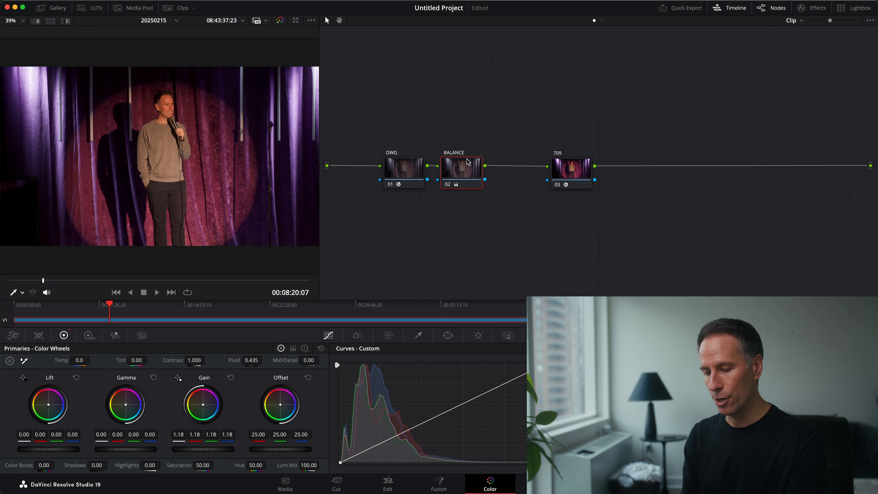
Step: Add a serial node after the BALANCE node and label it CONTRAST
{"action": "key", "text": "alt+s"}
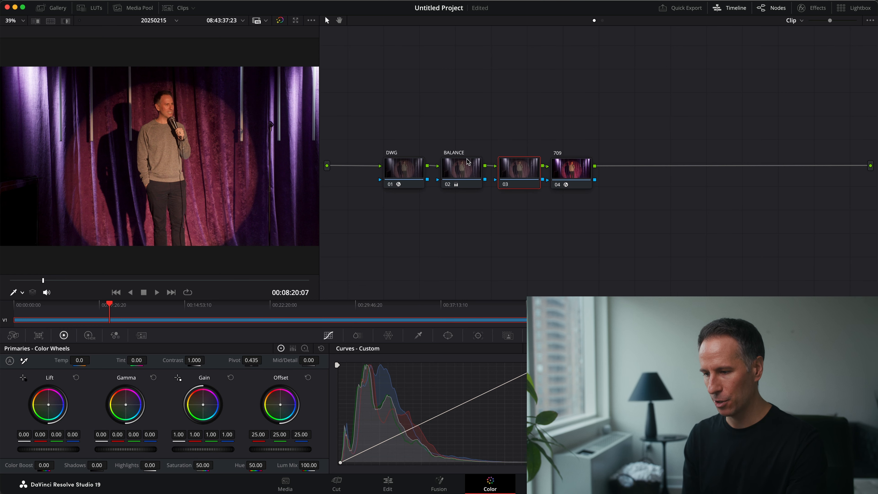
{"action": "right_click", "coordinate": [533, 162]}
{"action": "left_click", "coordinate": [544, 181]}
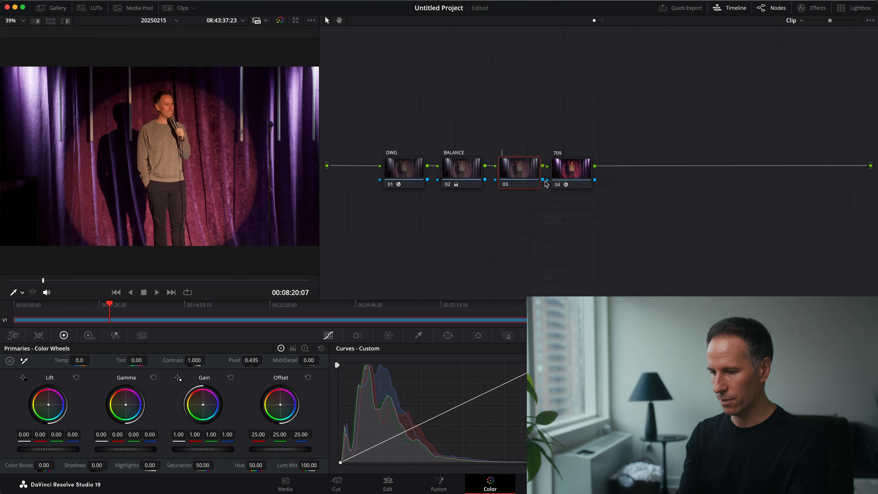
{"action": "type", "text": "CONTRAST"}
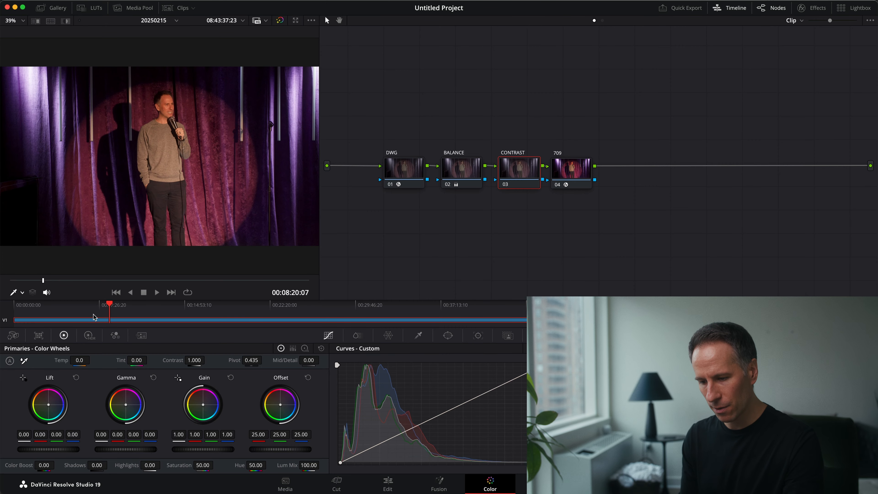
Step: Raise the CONTRAST node's contrast to 1.088 and check the image in an enlarged viewer and full screen
{"action": "left_click_drag", "start_coordinate": [193, 360], "coordinate": [208, 360]}
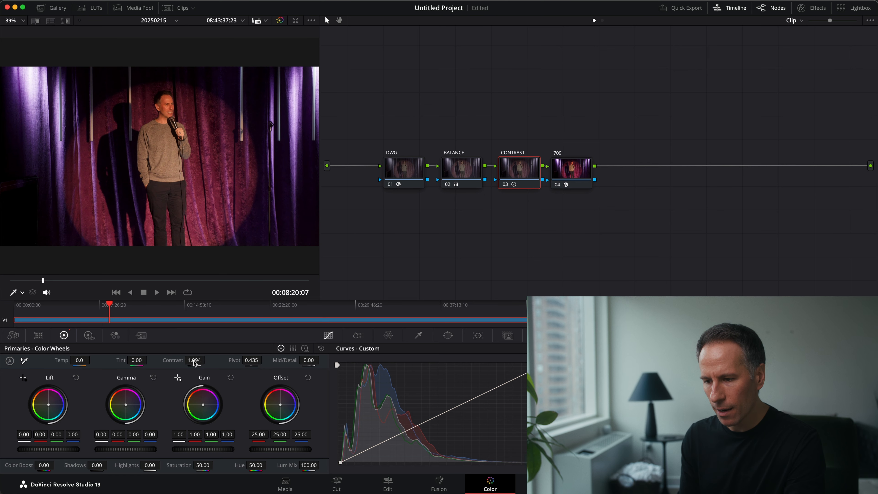
{"action": "left_click_drag", "start_coordinate": [319, 230], "coordinate": [415, 229]}
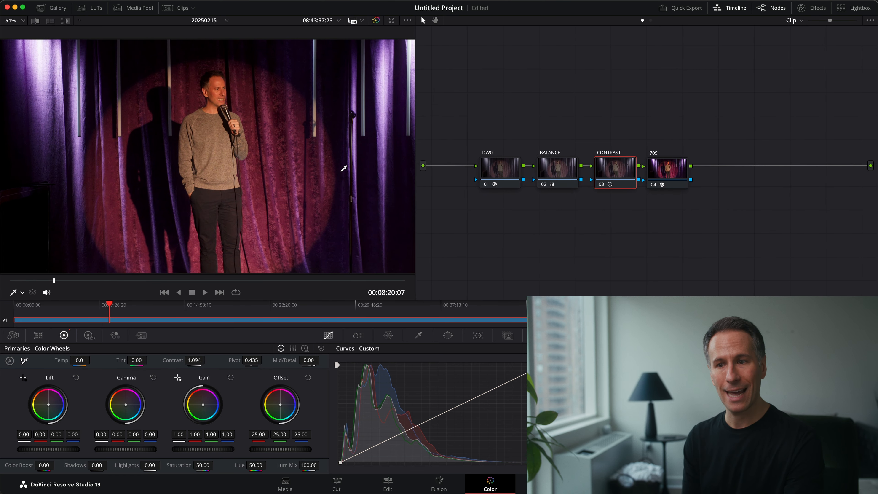
{"action": "key", "text": "super+f"}
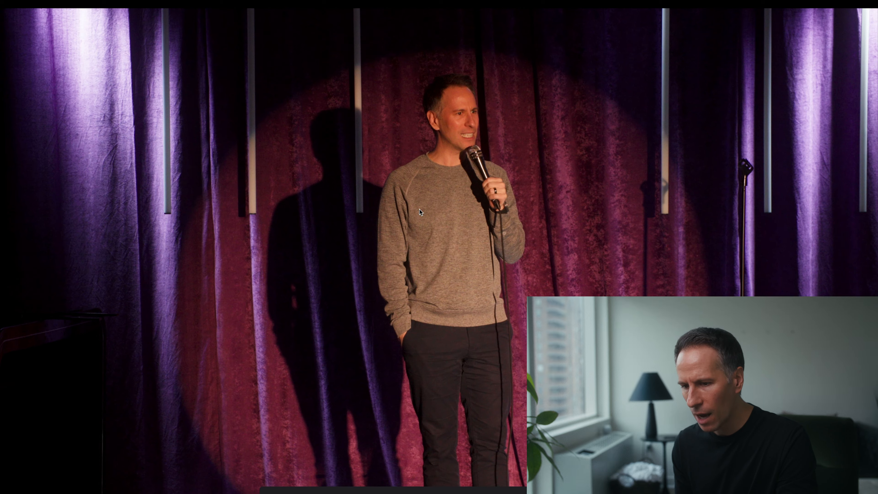
{"action": "key", "text": "super+f"}
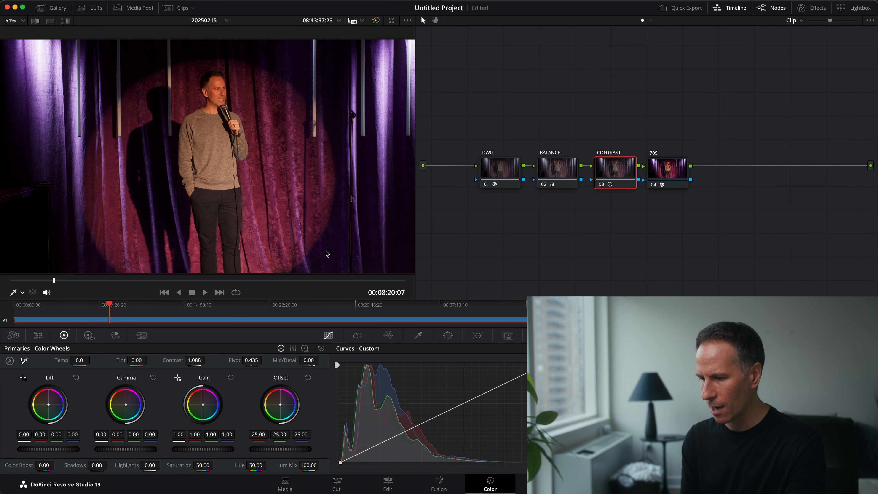
Step: Set the BALANCE node's gain to 1.15 and check the grade at 00:04:16:26
{"action": "left_click", "coordinate": [569, 172]}
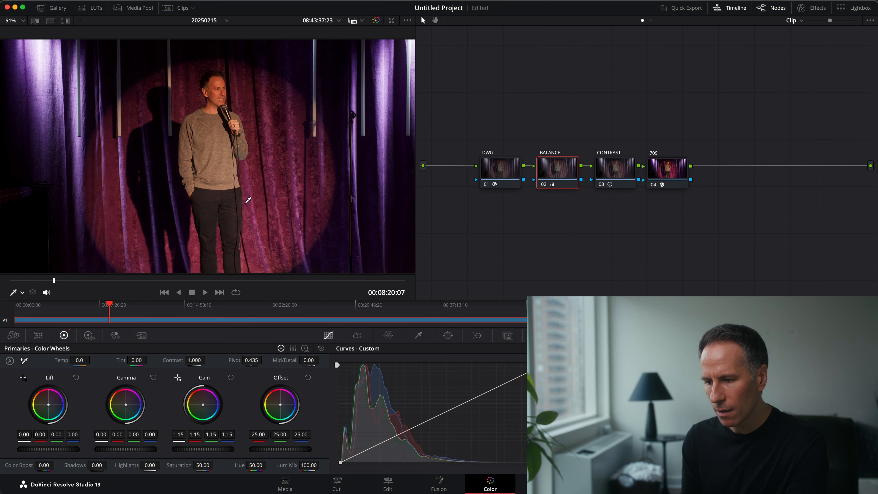
{"action": "left_click", "coordinate": [148, 280]}
{"action": "left_click_drag", "start_coordinate": [148, 280], "coordinate": [31, 280]}
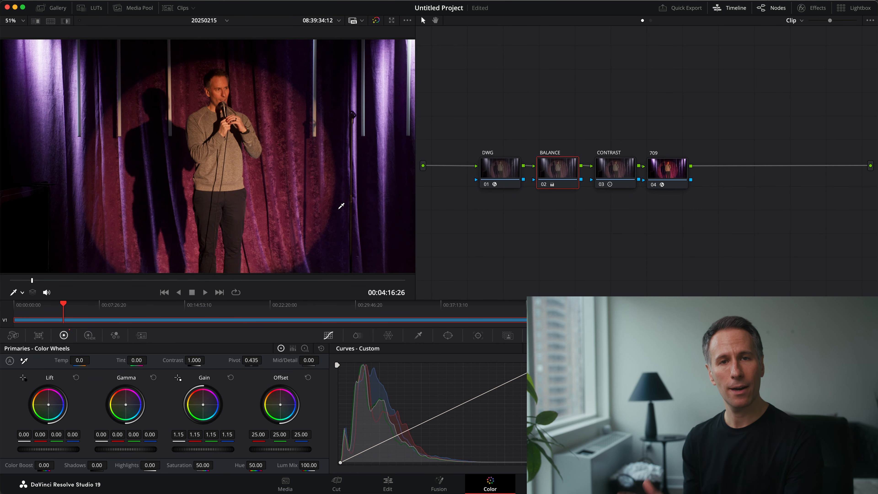
Step: Switch to the Edit page and show only the timeline viewer, with the Media Pool hidden
{"action": "left_click", "coordinate": [388, 483]}
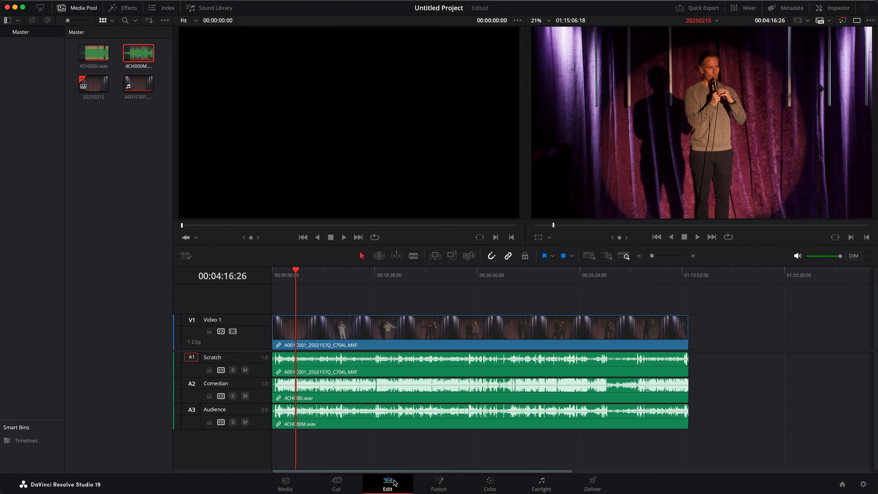
{"action": "left_click", "coordinate": [857, 21]}
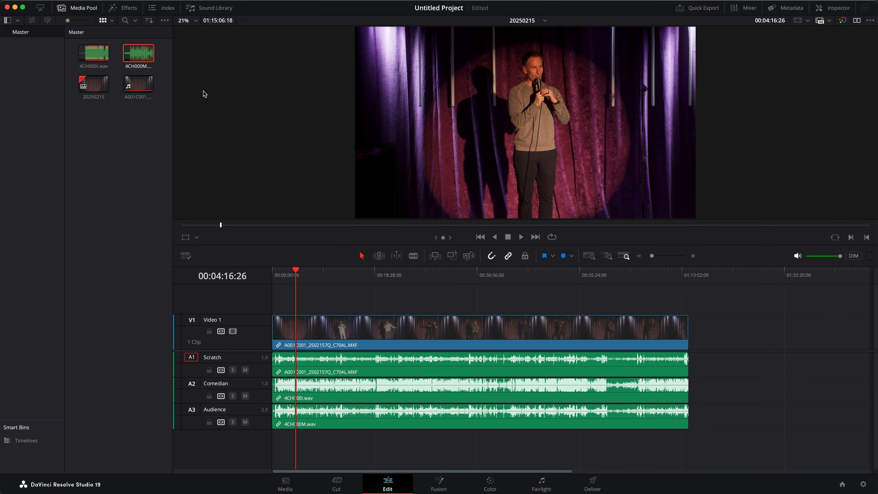
{"action": "left_click", "coordinate": [83, 8]}
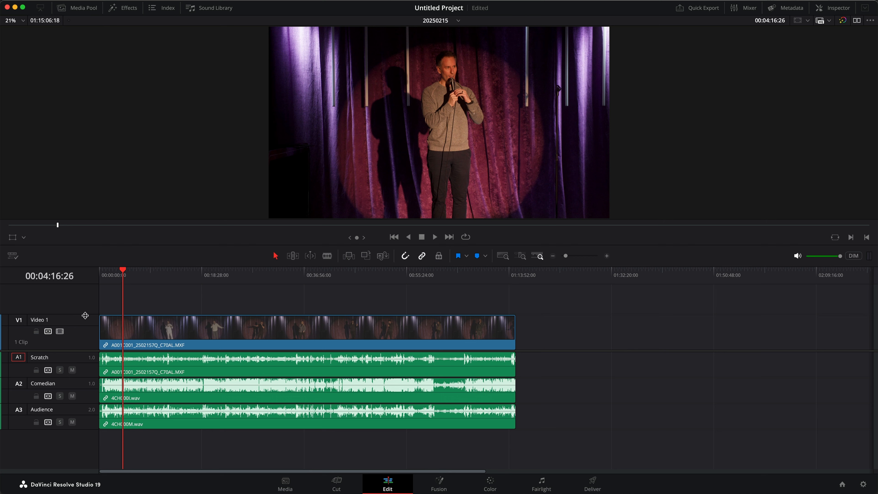
Step: Reduce the V1 track to its minimum height and enlarge the viewer above the timeline
{"action": "left_click_drag", "start_coordinate": [85, 315], "coordinate": [84, 351]}
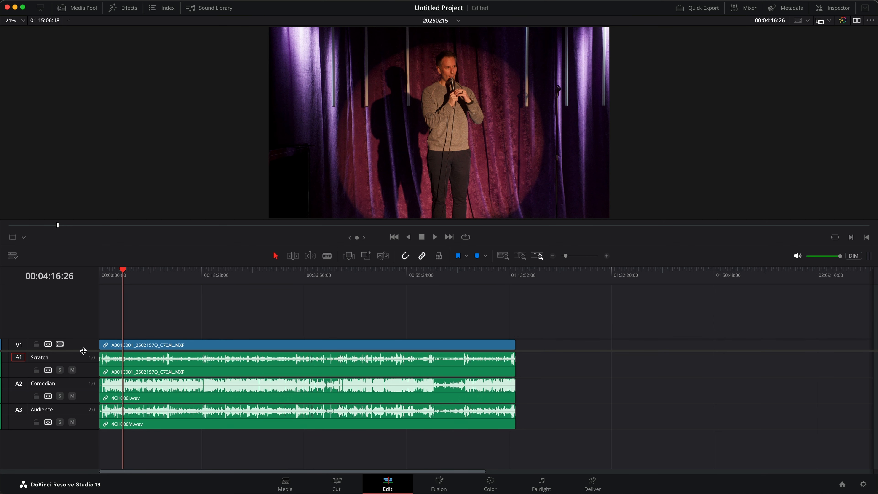
{"action": "left_click_drag", "start_coordinate": [167, 249], "coordinate": [157, 314]}
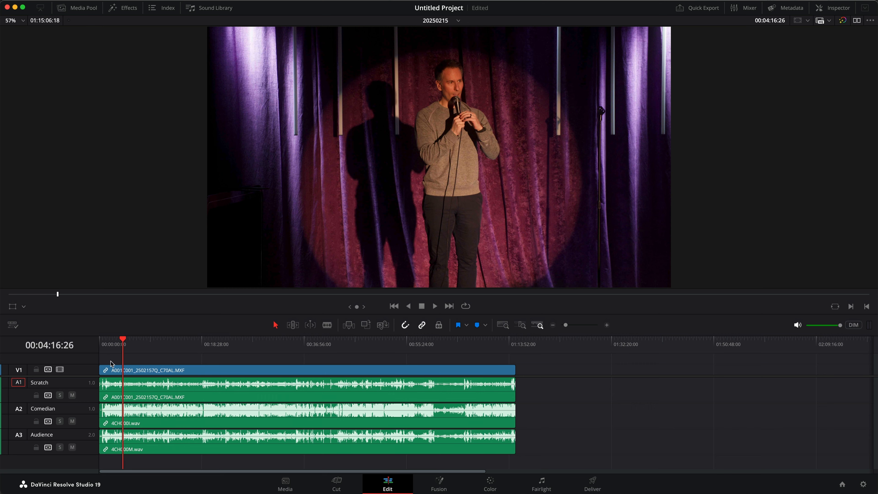
{"action": "left_click_drag", "start_coordinate": [87, 376], "coordinate": [87, 367]}
Step: Split all tracks at 00:01:15:05 and delete the opening segment, closing the gap it leaves
{"action": "key", "text": "super+equal"}
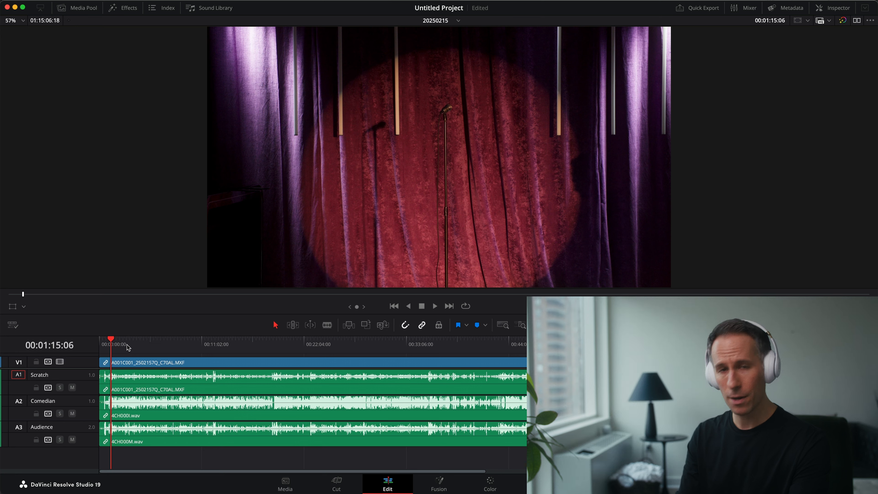
{"action": "key", "text": "super+equal"}
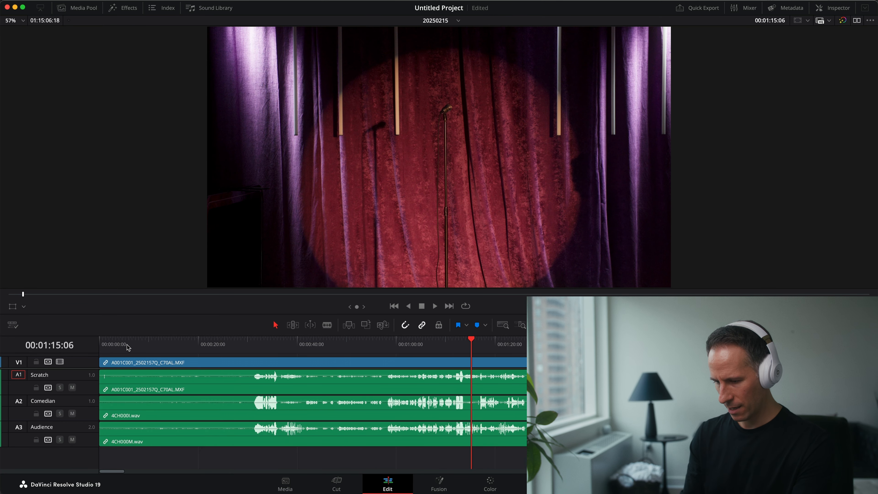
{"action": "mouse_move", "coordinate": [472, 341]}
{"action": "left_mouse_down"}
{"action": "mouse_move", "coordinate": [482, 341]}
{"action": "mouse_move", "coordinate": [472, 342]}
{"action": "left_mouse_up"}
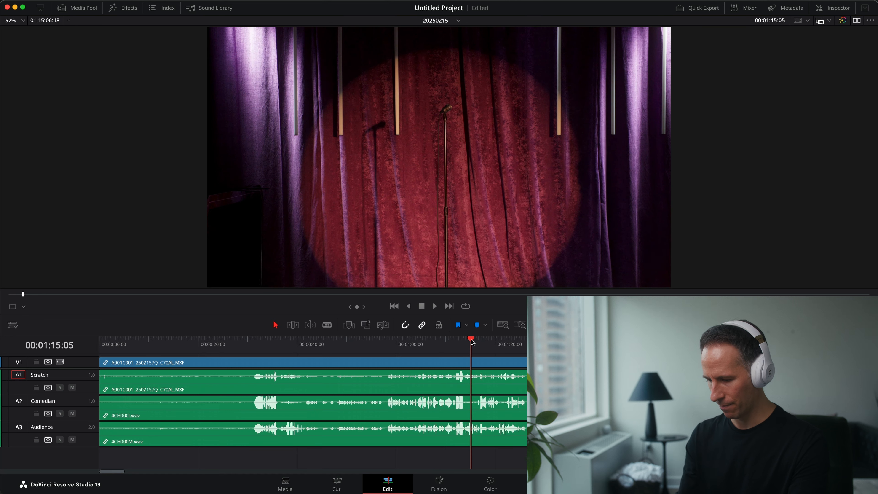
{"action": "key", "text": "super+b"}
{"action": "left_click", "coordinate": [398, 396]}
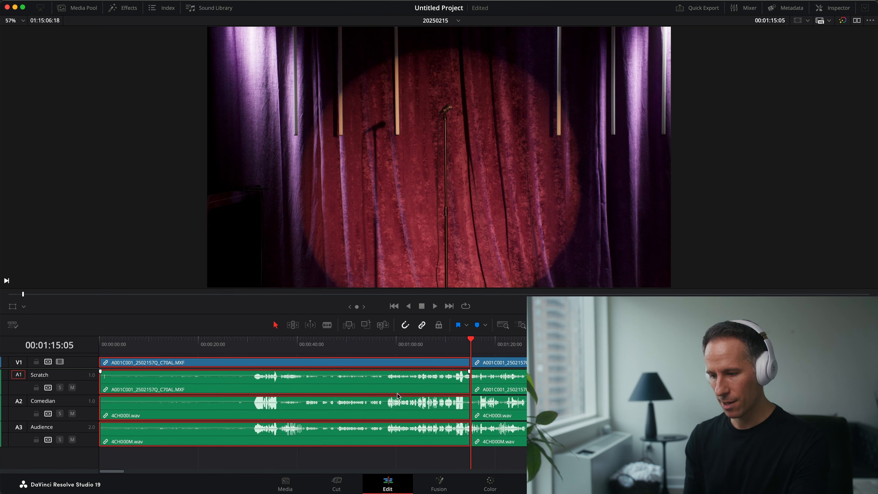
{"action": "key", "text": "BackSpace"}
{"action": "left_click", "coordinate": [397, 393]}
{"action": "key", "text": "BackSpace"}
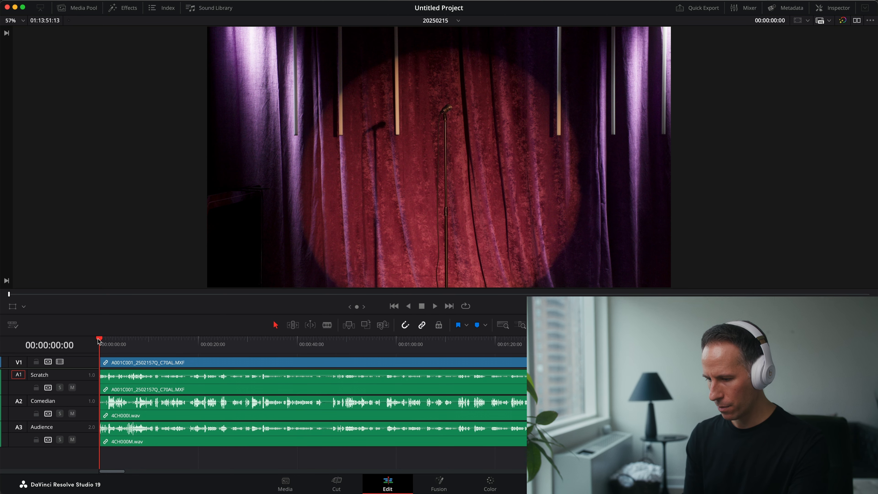
Step: Split all tracks at the first comedian changeover, around 00:11:02, and play back the transition
{"action": "key", "text": "super+minus"}
{"action": "key", "text": "super+minus"}
{"action": "key", "text": "super+minus"}
{"action": "key", "text": "super+minus"}
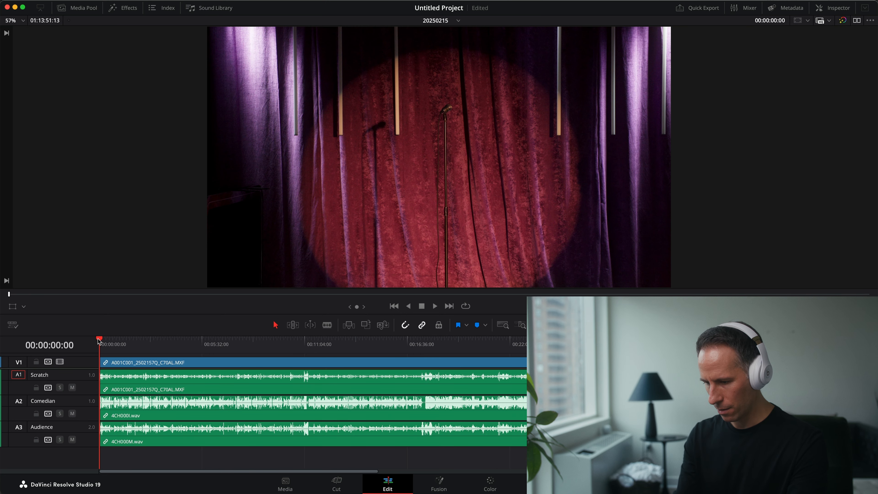
{"action": "left_click_drag", "start_coordinate": [102, 342], "coordinate": [307, 335]}
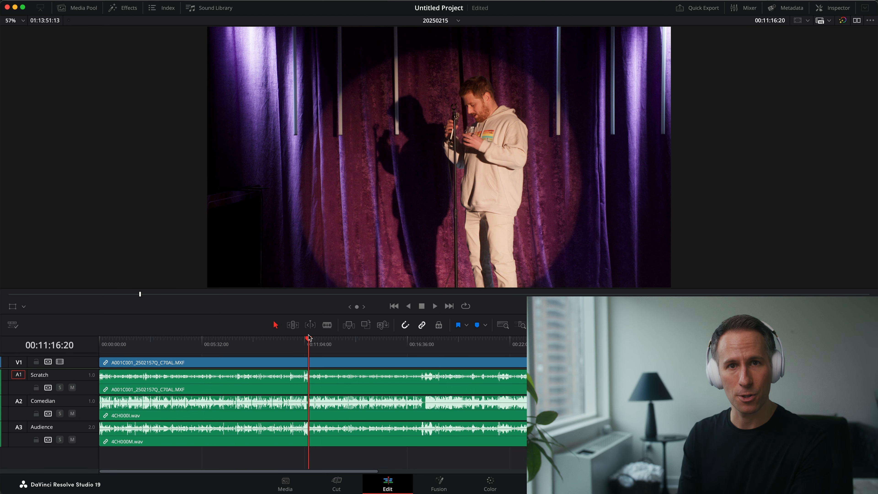
{"action": "key", "text": "super+equal"}
{"action": "key", "text": "super+equal"}
{"action": "key", "text": "super+equal"}
{"action": "key", "text": "super+equal"}
{"action": "key", "text": "super+equal"}
{"action": "left_click_drag", "start_coordinate": [347, 349], "coordinate": [346, 338]}
{"action": "key", "text": "super+b"}
{"action": "key", "text": "space"}
{"action": "key", "text": "space"}
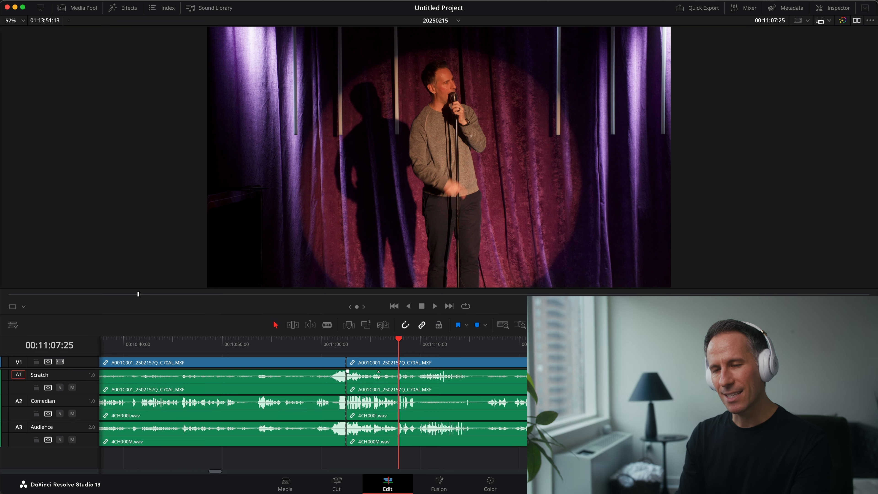
Step: Find the second comedian changeover and split all tracks at the end of the outgoing set, around 00:17:24
{"action": "key", "text": "super+minus"}
{"action": "key", "text": "super+minus"}
{"action": "key", "text": "super+minus"}
{"action": "key", "text": "super+minus"}
{"action": "scroll", "coordinate": [467, 402], "scroll_direction": "right", "scroll_amount": 10}
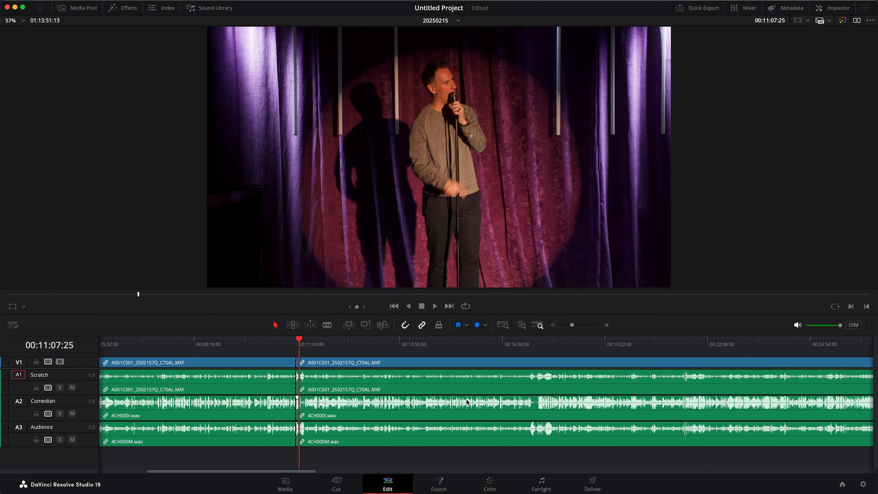
{"action": "left_click", "coordinate": [238, 342]}
{"action": "left_click_drag", "start_coordinate": [238, 341], "coordinate": [470, 350]}
{"action": "key", "text": "super+equal"}
{"action": "key", "text": "super+equal"}
{"action": "key", "text": "super+equal"}
{"action": "key", "text": "super+equal"}
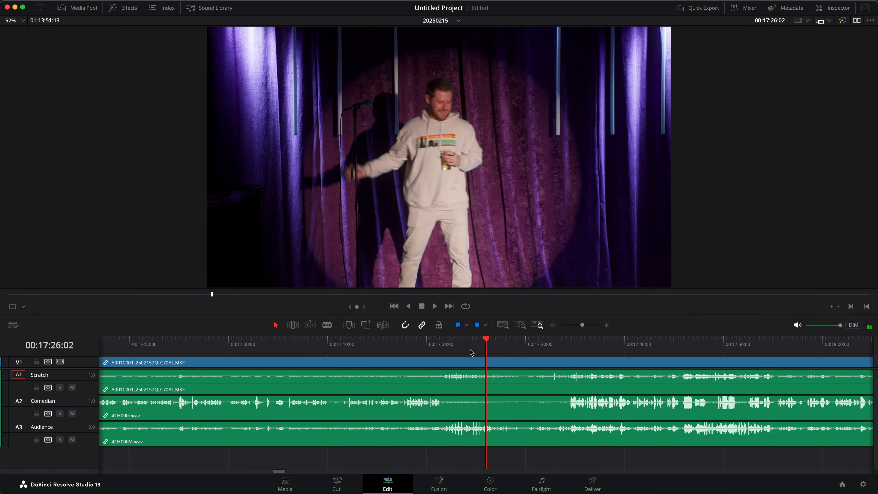
{"action": "left_click_drag", "start_coordinate": [443, 349], "coordinate": [432, 339]}
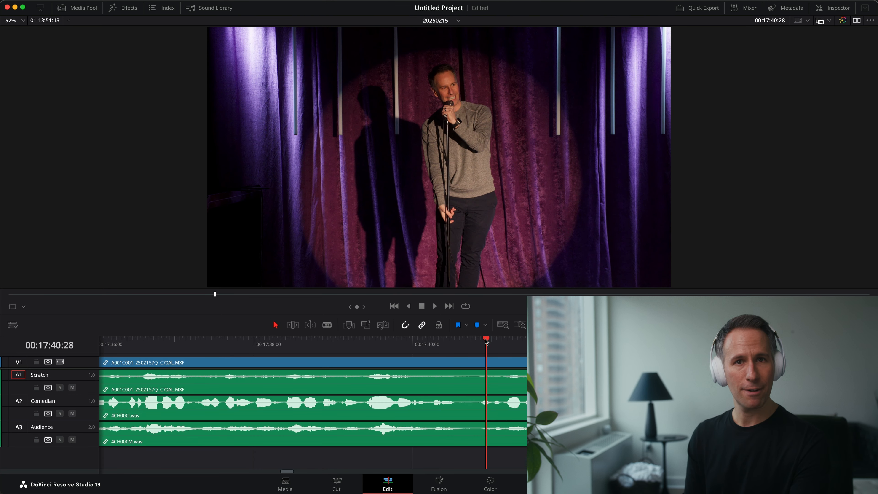
Step: Split all tracks at 00:17:44:07 and delete the changeover section before it without closing the gap
{"action": "key", "text": "space"}
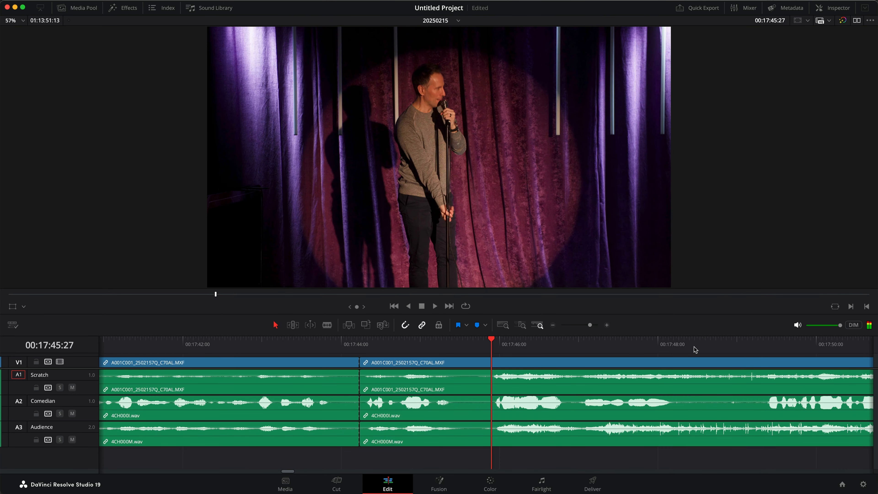
{"action": "key", "text": "Up"}
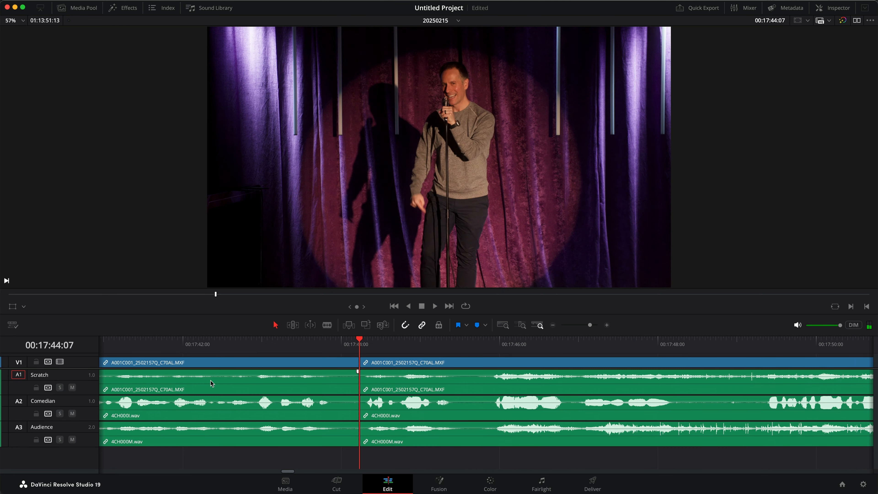
{"action": "left_click", "coordinate": [210, 380]}
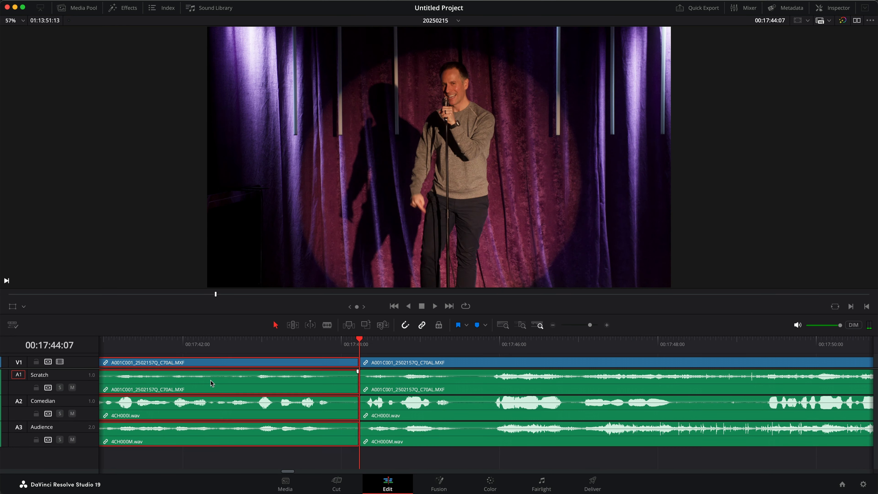
{"action": "key", "text": "BackSpace"}
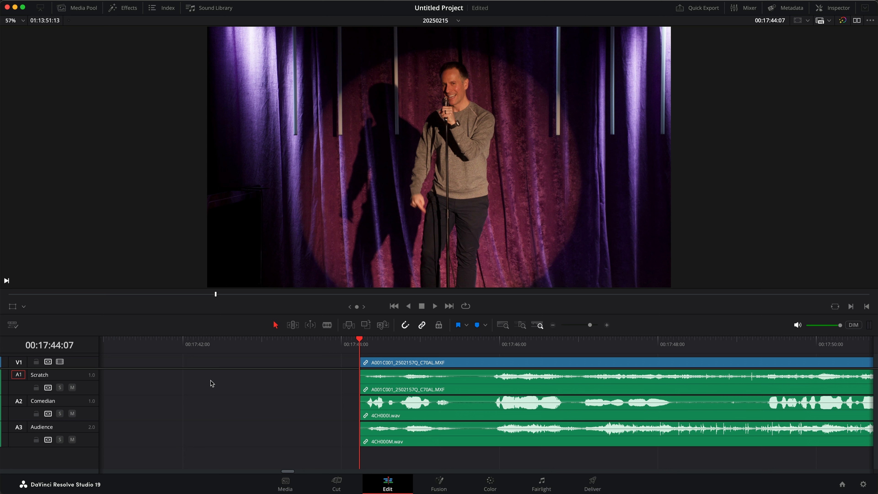
Step: Review the three comedian segments at 00:04:45:25, 00:13:45:24 and 00:18:15:02
{"action": "key", "text": "super+minus"}
{"action": "key", "text": "super+minus"}
{"action": "key", "text": "super+minus"}
{"action": "key", "text": "super+minus"}
{"action": "key", "text": "super+minus"}
{"action": "key", "text": "super+minus"}
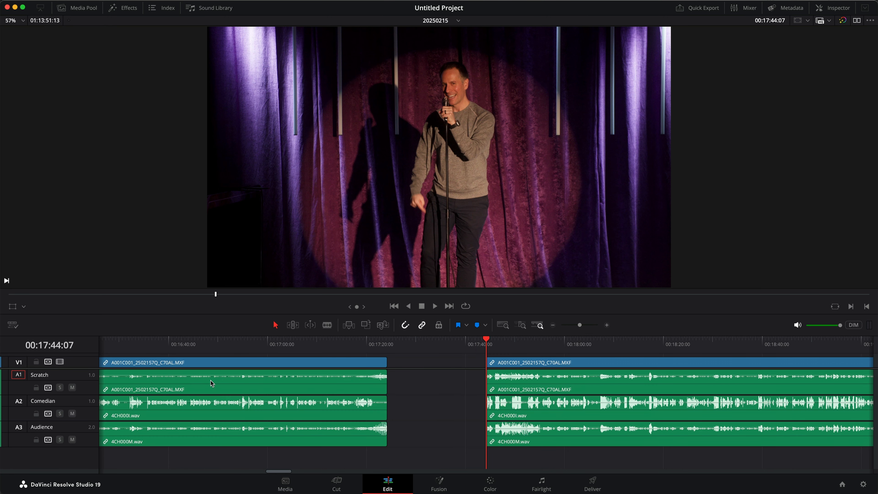
{"action": "key", "text": "super+minus"}
{"action": "key", "text": "super+minus"}
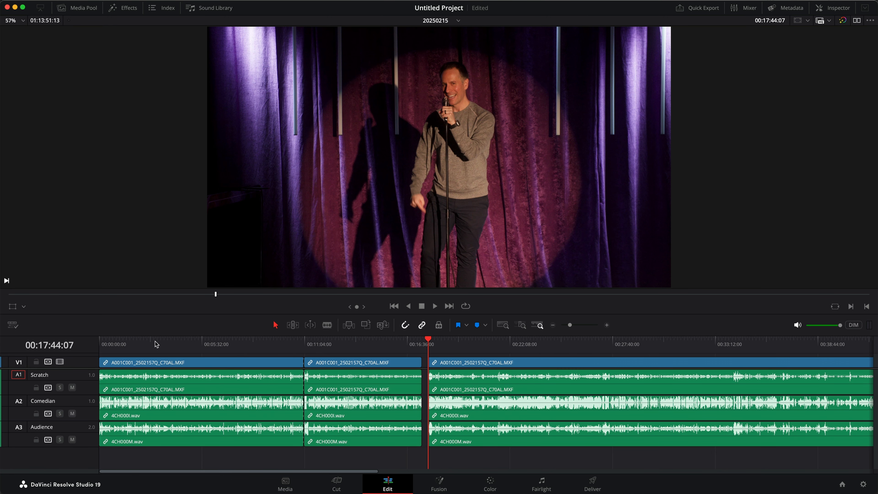
{"action": "left_click", "coordinate": [168, 344]}
{"action": "left_click", "coordinate": [187, 345]}
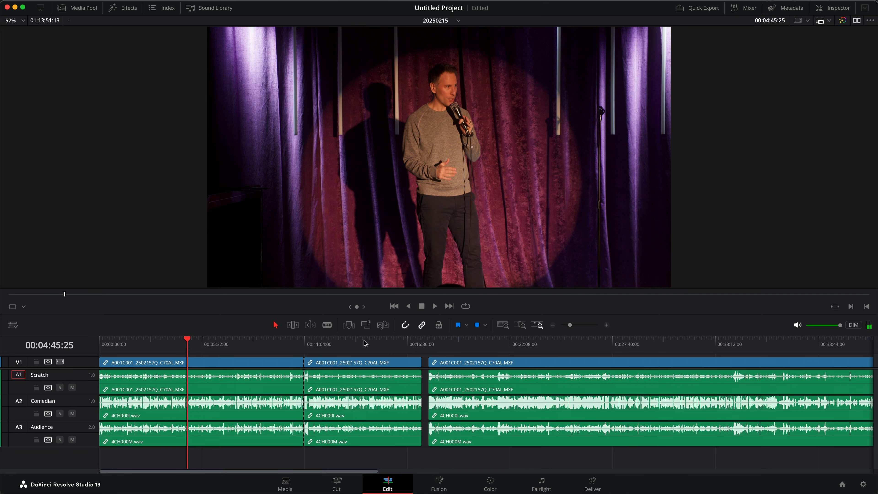
{"action": "left_click", "coordinate": [355, 343]}
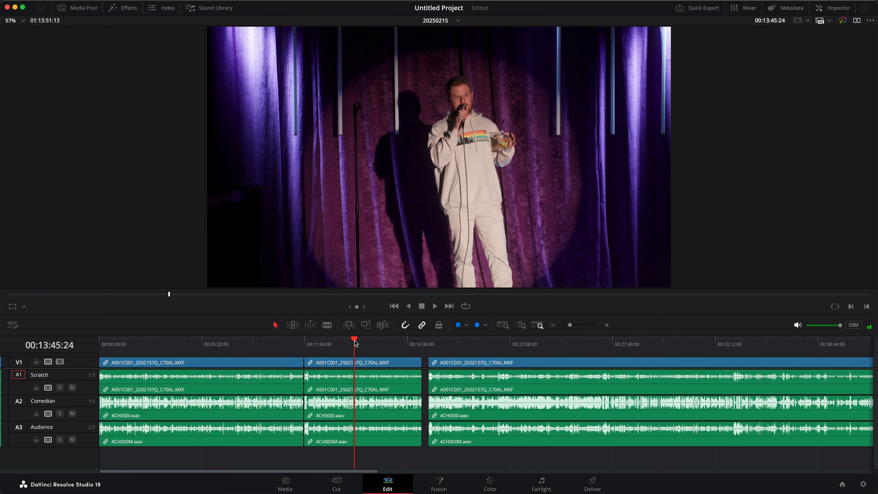
{"action": "left_click", "coordinate": [438, 343]}
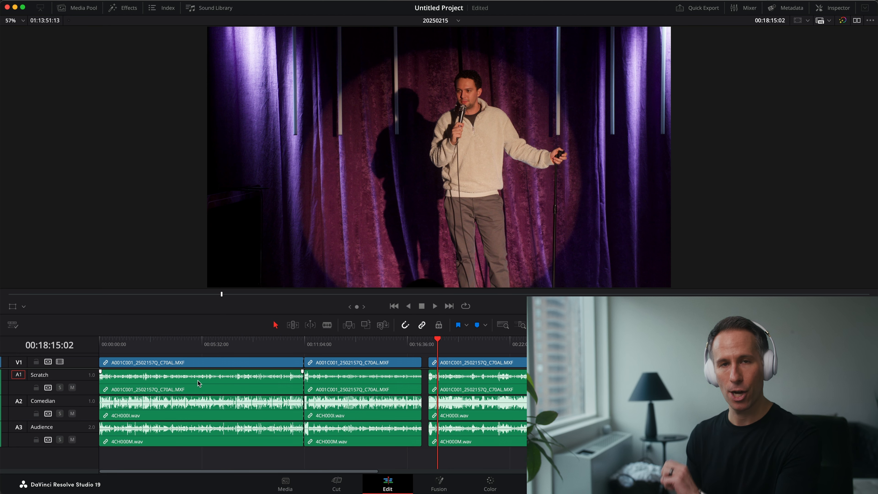
Step: Rename the first segment's clips in Clip Attributes with the comedian's full name
{"action": "right_click", "coordinate": [186, 378]}
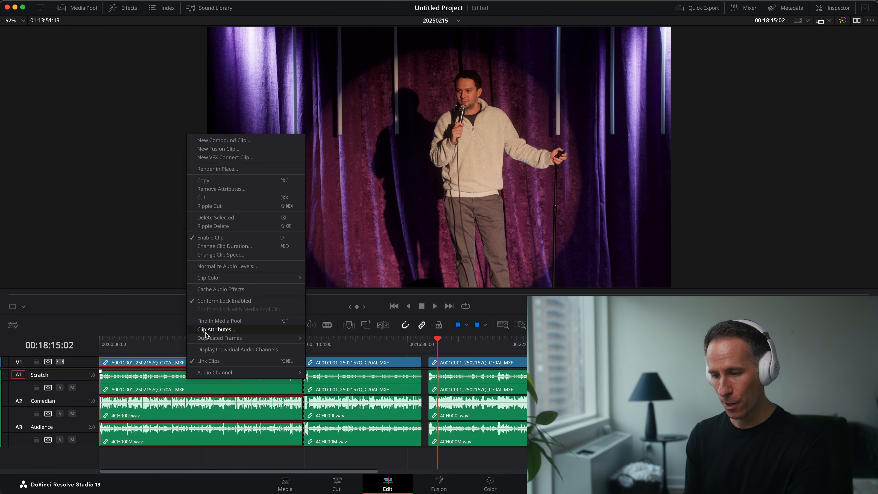
{"action": "left_click", "coordinate": [216, 329]}
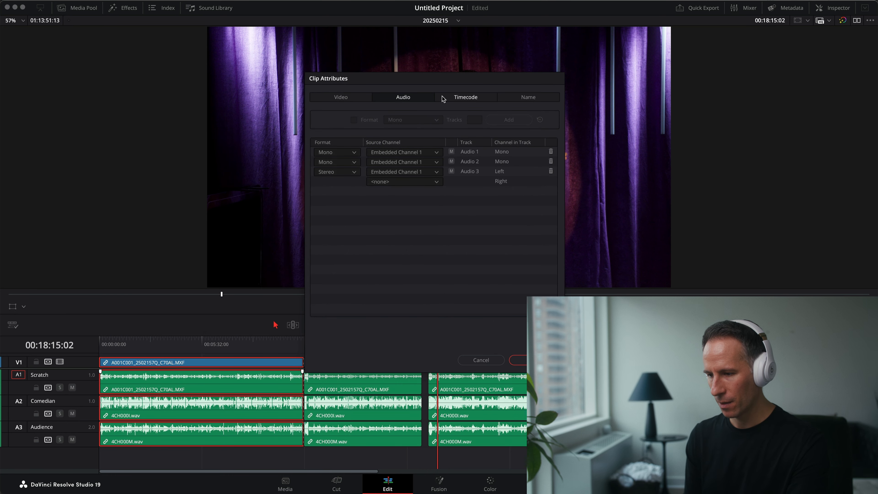
{"action": "left_click", "coordinate": [526, 98]}
{"action": "key", "text": "Return"}
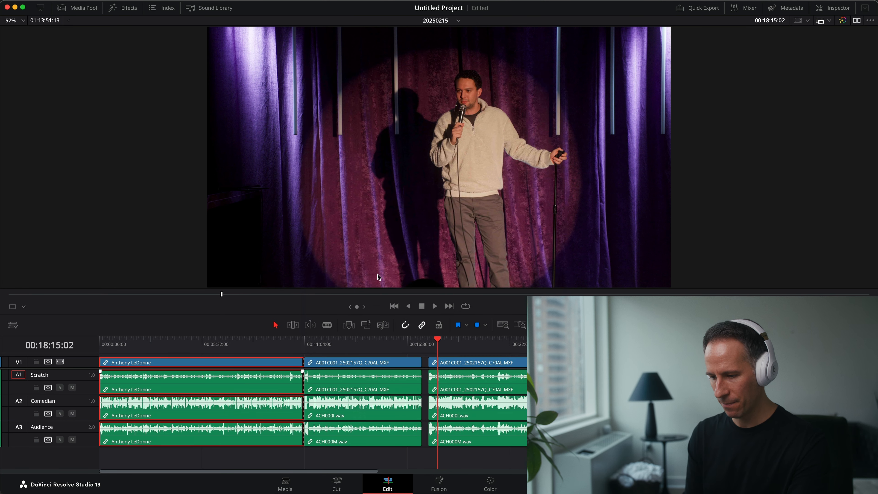
Step: Rename the second segment's clips in Clip Attributes with that comedian's full name
{"action": "left_click", "coordinate": [361, 343]}
{"action": "right_click", "coordinate": [340, 380]}
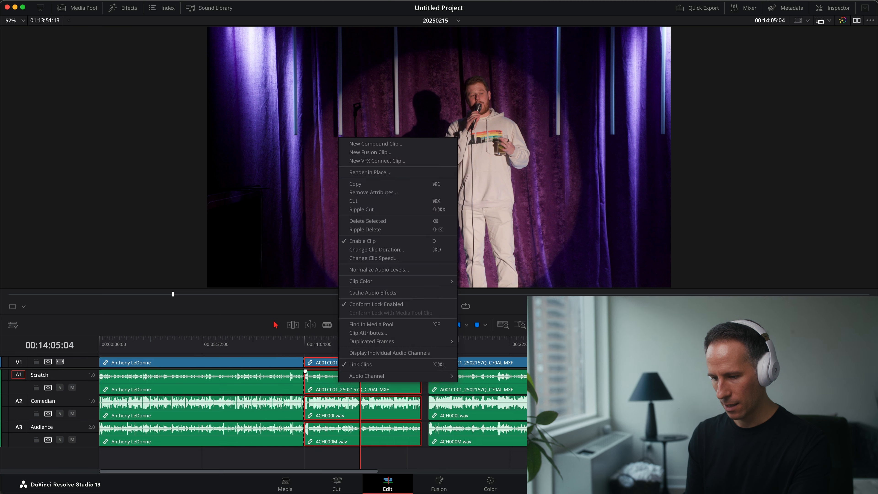
{"action": "left_click", "coordinate": [368, 333]}
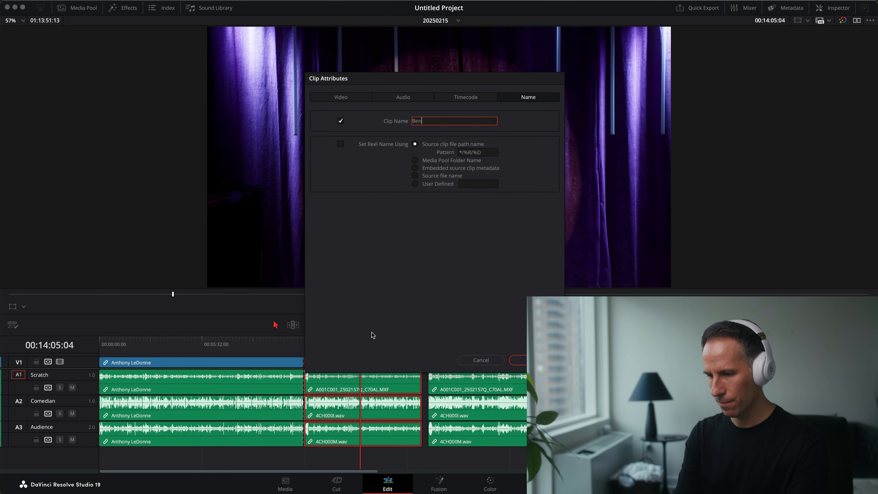
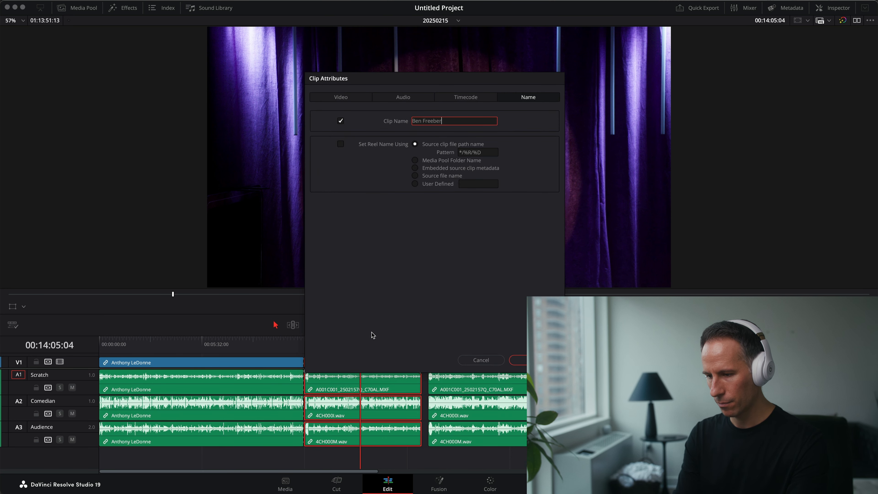
{"action": "key", "text": "Return"}
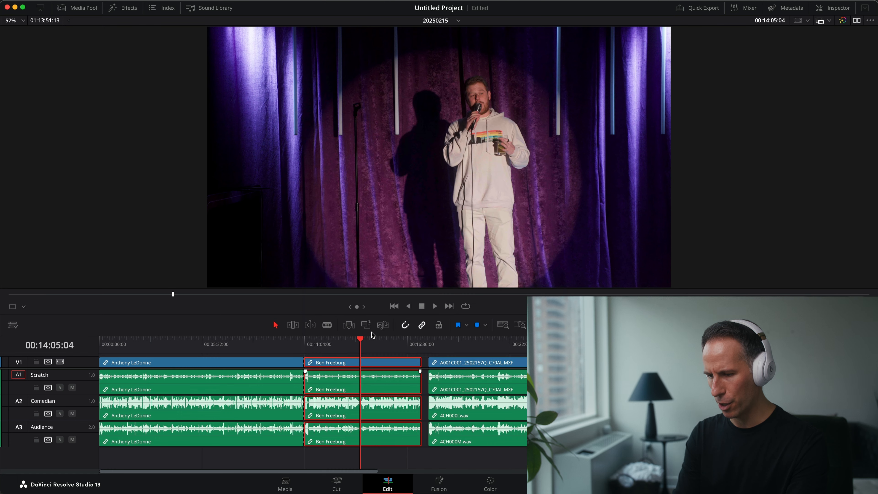
{"action": "scroll", "coordinate": [313, 405], "scroll_direction": "right", "scroll_amount": 5}
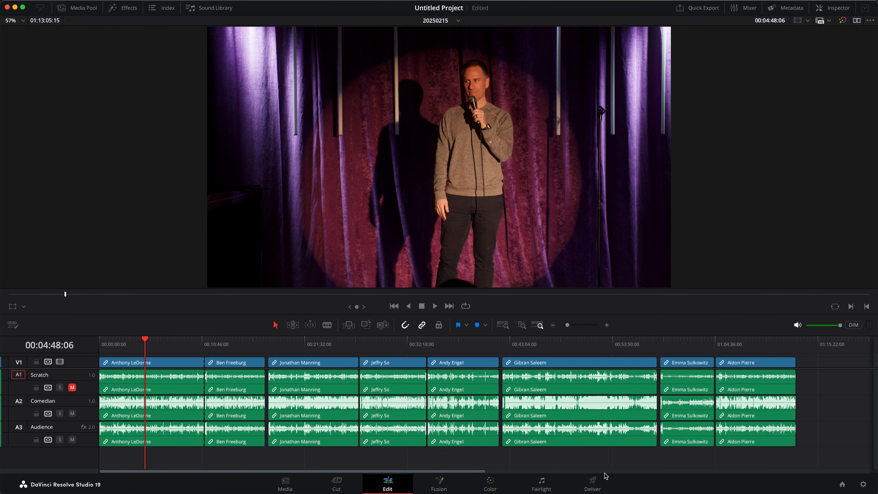
Step: Open the Deliver page and replace the render file name with the Clip Name variable
{"action": "left_click", "coordinate": [593, 482]}
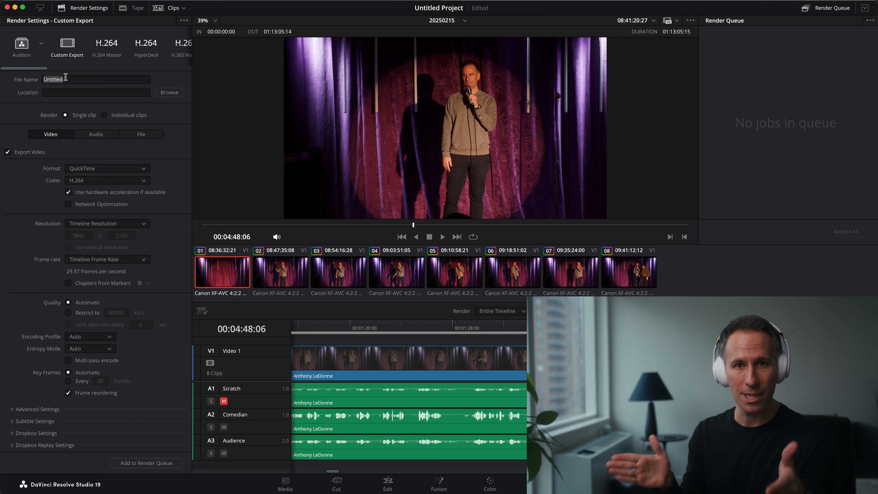
{"action": "left_click", "coordinate": [100, 78]}
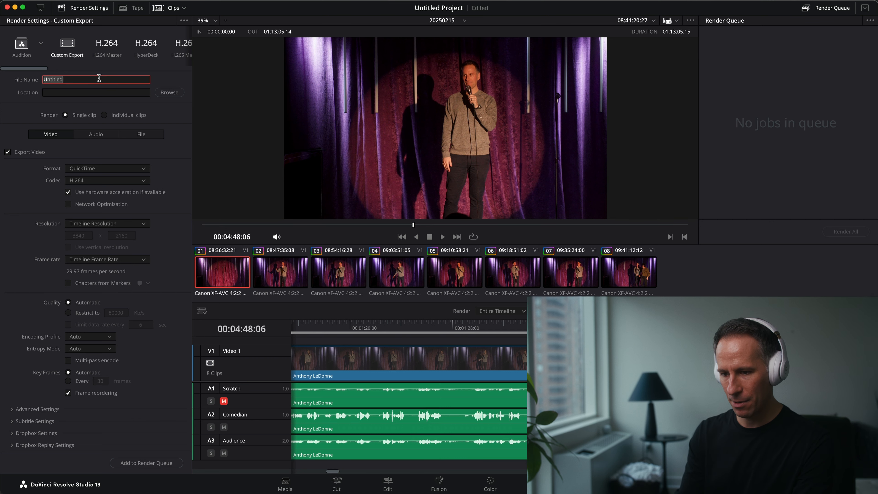
{"action": "key", "text": "BackSpace"}
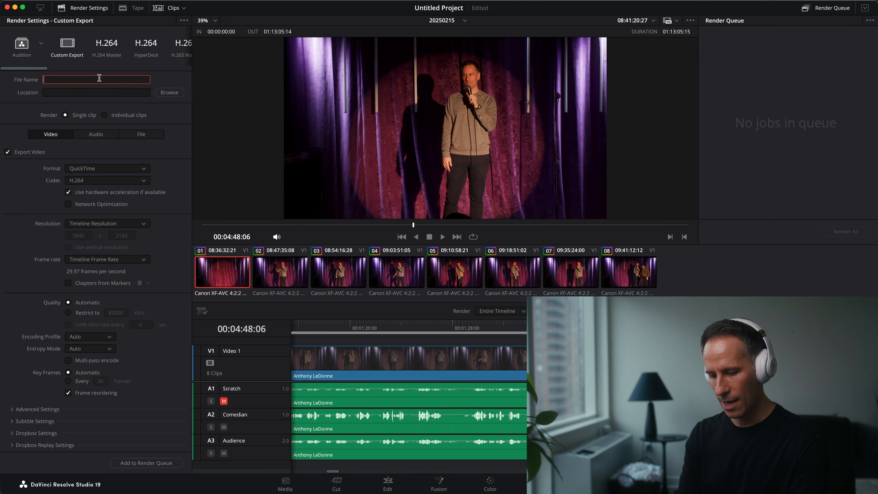
{"action": "type", "text": "%clip name"}
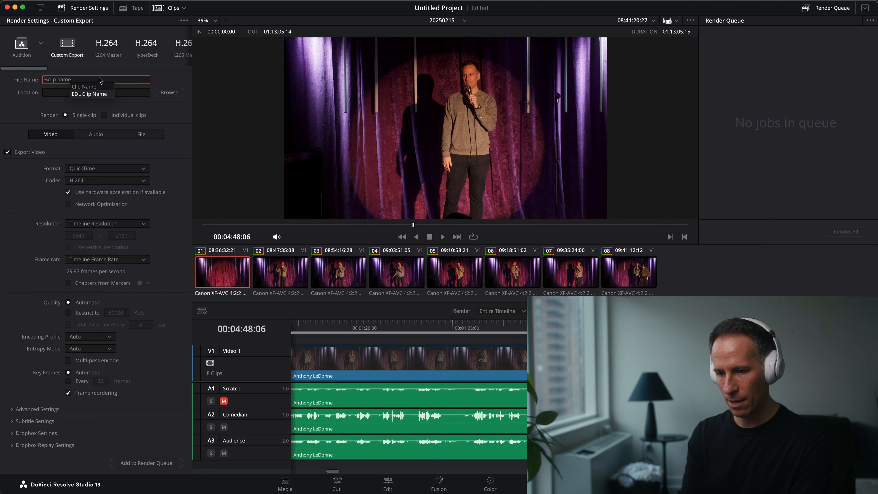
{"action": "key", "text": "Return"}
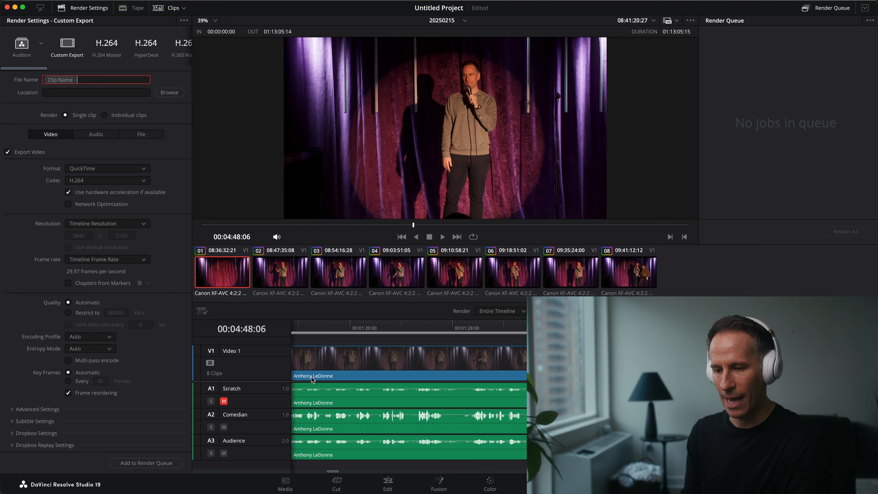
Step: Set the render location to the Exports folder inside the 20250215 project folder
{"action": "left_click", "coordinate": [169, 92]}
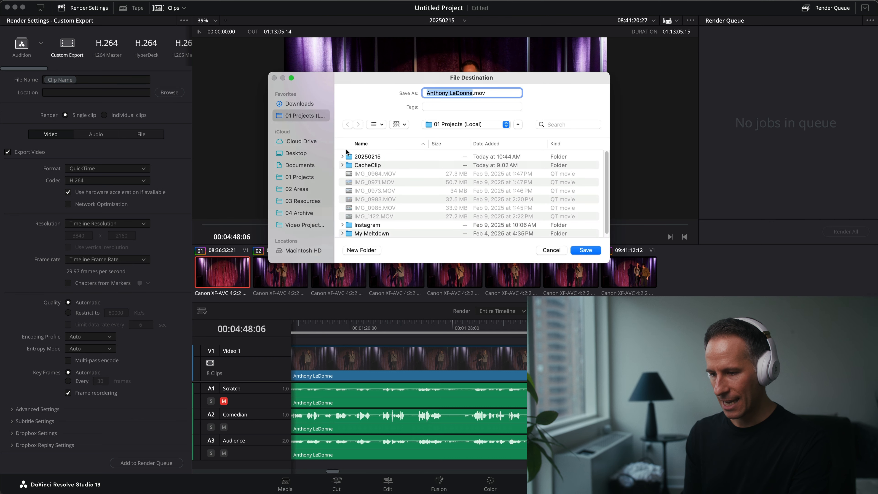
{"action": "double_click", "coordinate": [373, 157]}
{"action": "double_click", "coordinate": [368, 165]}
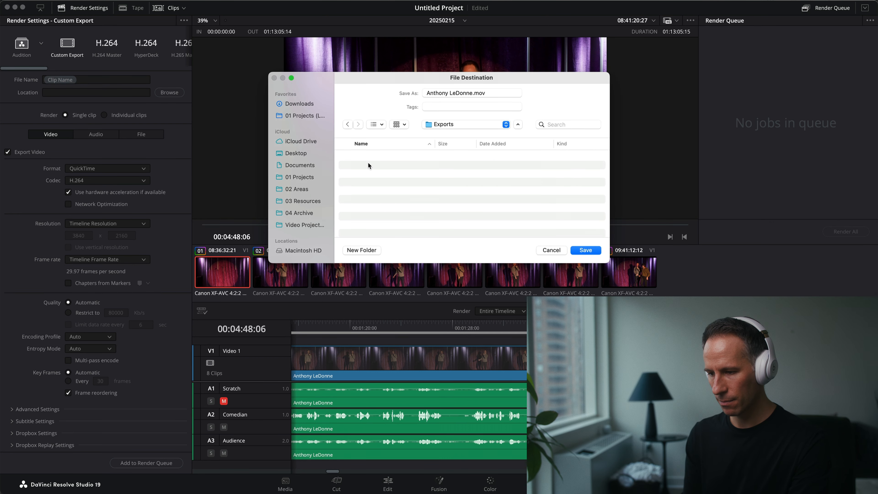
{"action": "left_click", "coordinate": [585, 250]}
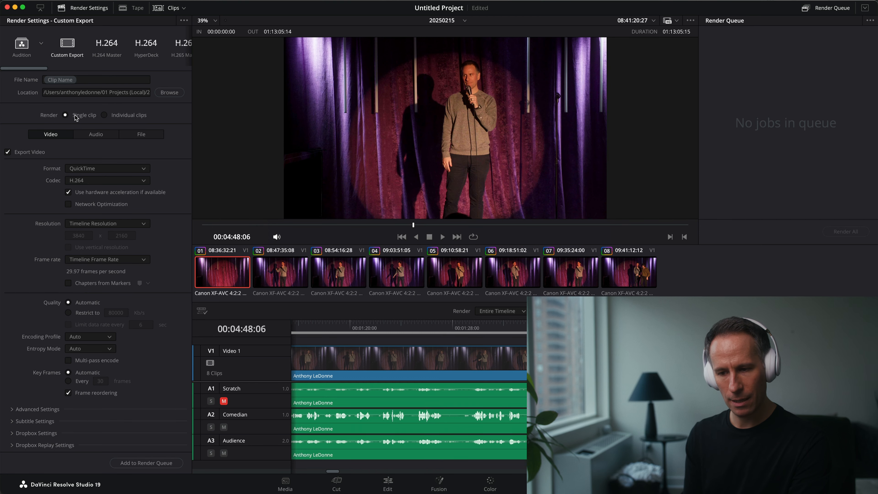
Step: Set the custom export format to MP4 with the H.264 codec
{"action": "left_click", "coordinate": [91, 171]}
{"action": "left_click", "coordinate": [97, 219]}
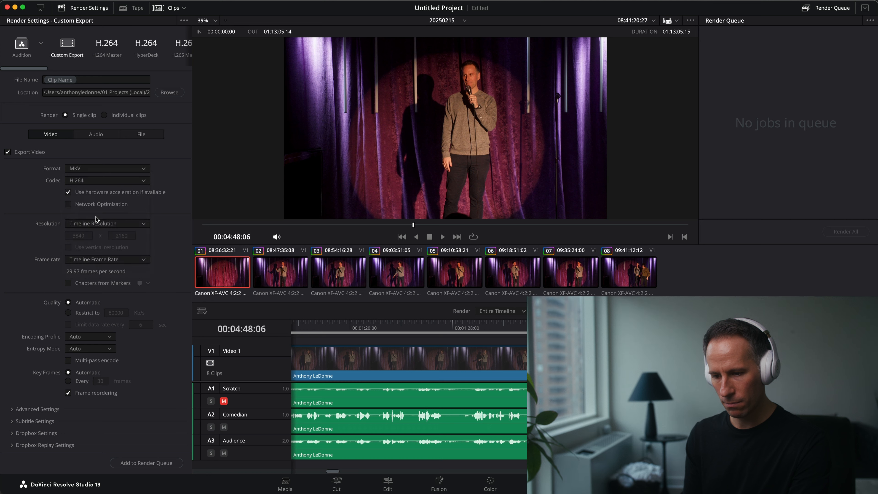
{"action": "left_click", "coordinate": [96, 168]}
{"action": "left_click", "coordinate": [69, 195]}
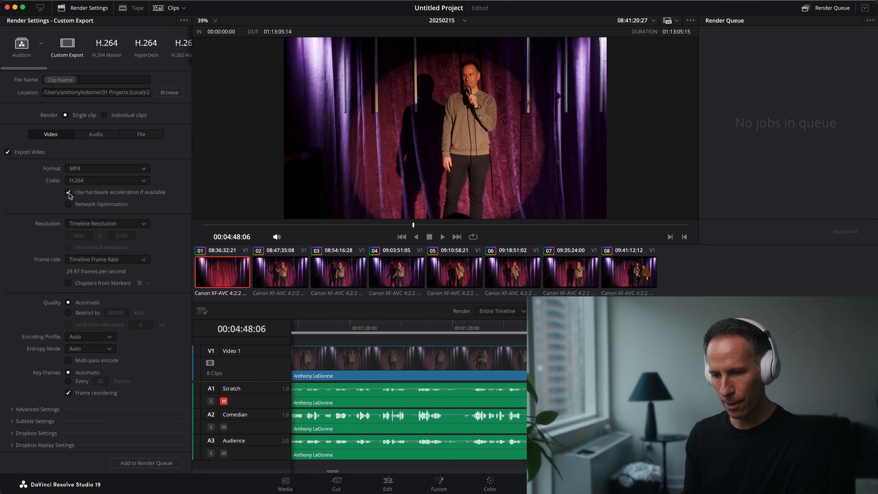
{"action": "left_click", "coordinate": [84, 184]}
{"action": "left_click", "coordinate": [99, 194]}
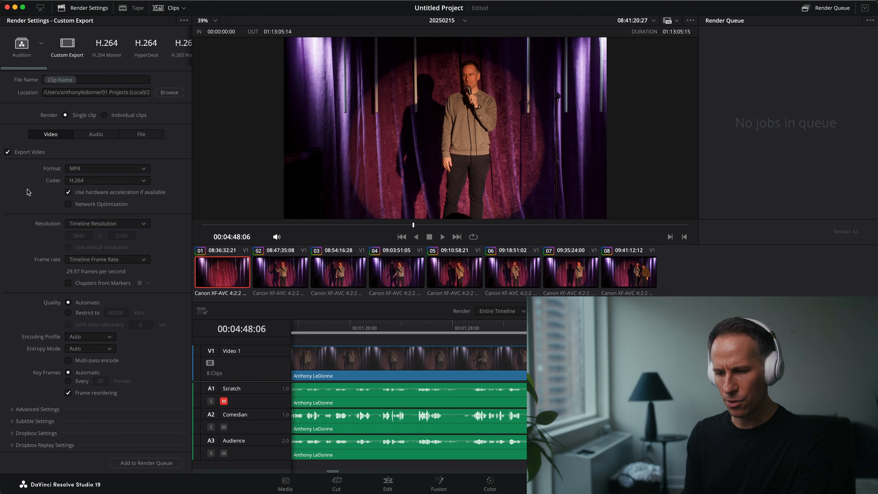
Step: Set the custom export resolution to 1920 x 1080 HD and the encoding profile to Main
{"action": "left_click", "coordinate": [126, 223]}
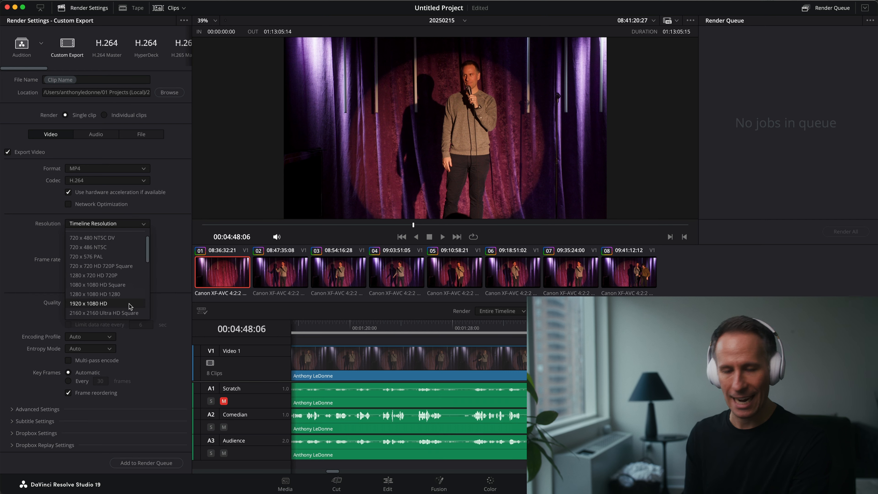
{"action": "left_click", "coordinate": [130, 306]}
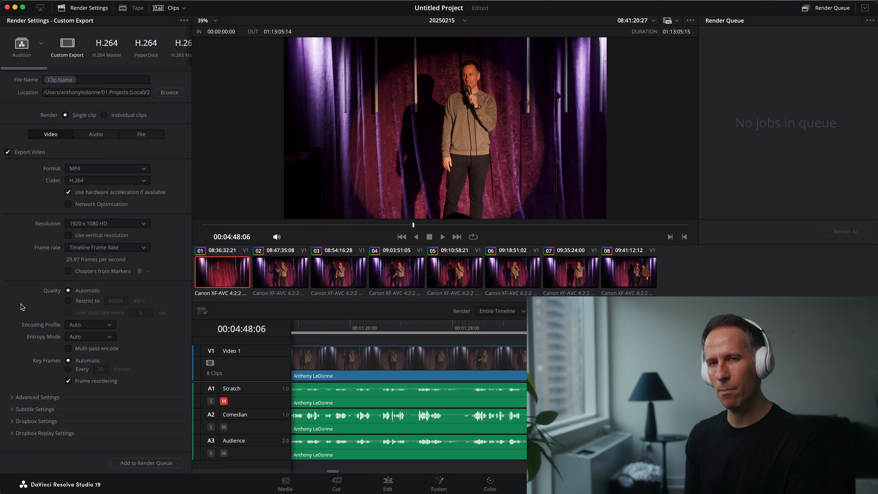
{"action": "left_click", "coordinate": [92, 337]}
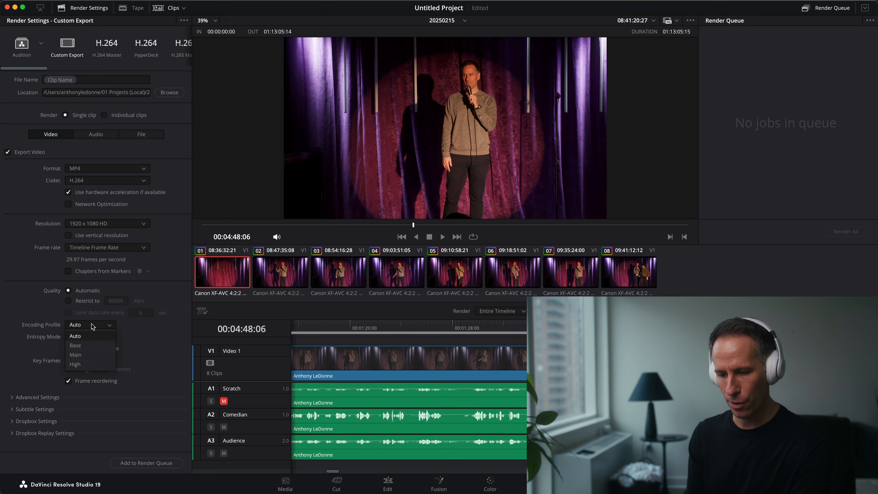
{"action": "left_click", "coordinate": [90, 355]}
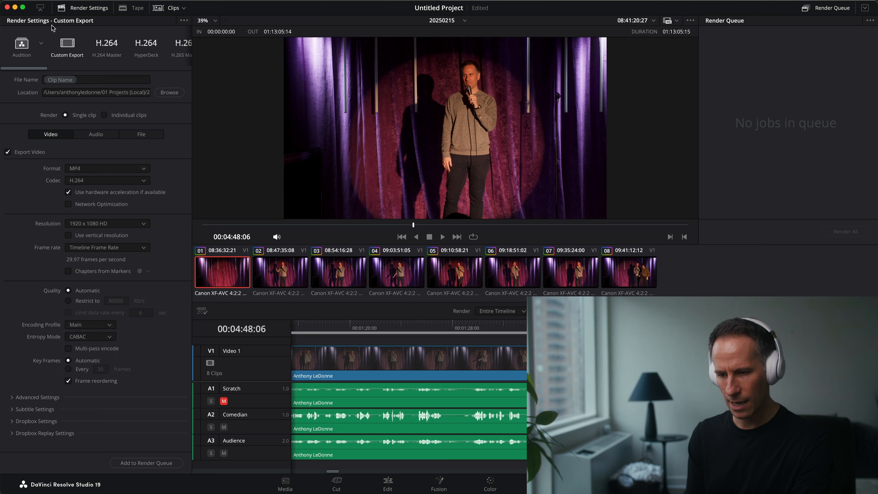
Step: Load the Stand-Up Videos render preset and add the first clip alone to the render queue
{"action": "left_click", "coordinate": [41, 44]}
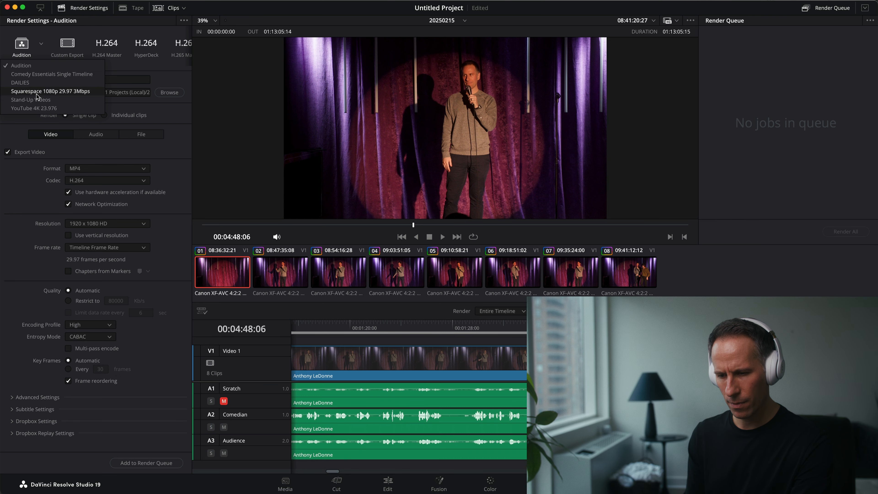
{"action": "left_click", "coordinate": [37, 99]}
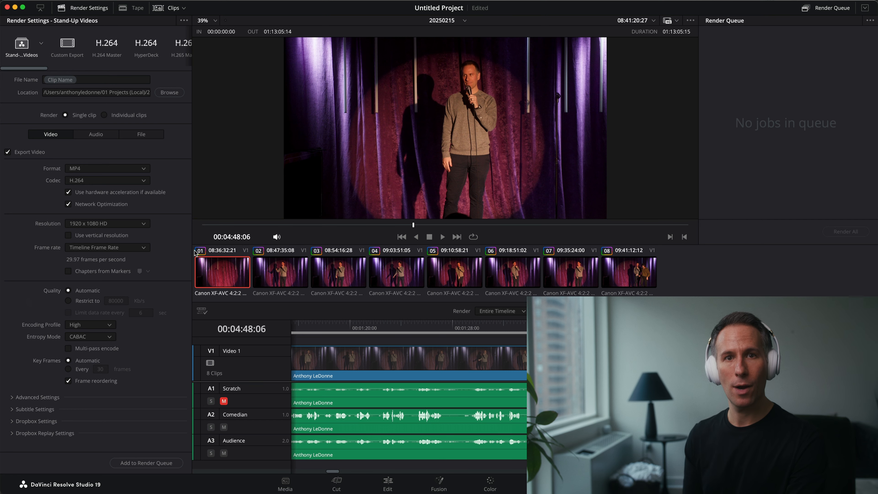
{"action": "right_click", "coordinate": [220, 271]}
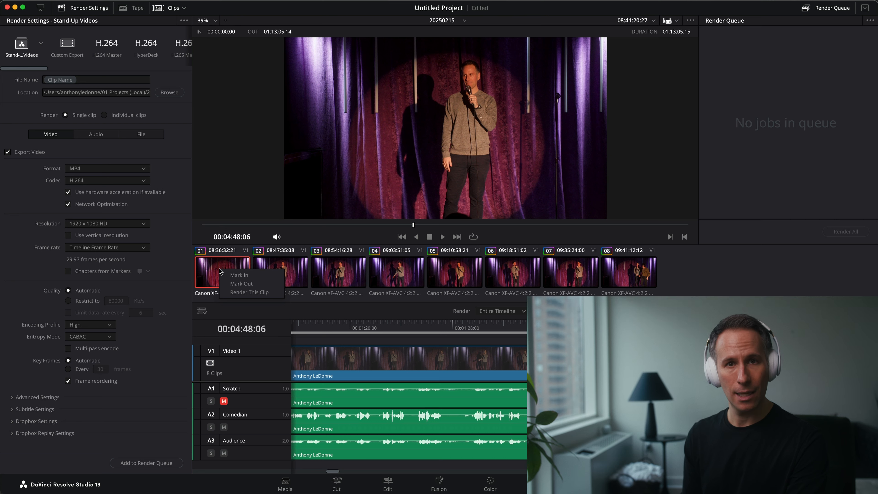
{"action": "left_click", "coordinate": [241, 292]}
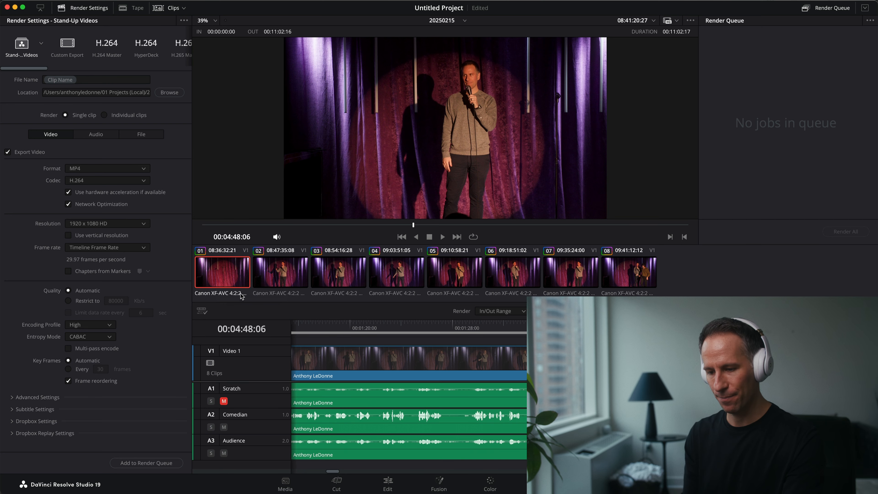
{"action": "left_click", "coordinate": [137, 462]}
Step: Add the second and third clips to the render queue as separate jobs, each limited to its own clip range
{"action": "left_click", "coordinate": [281, 272]}
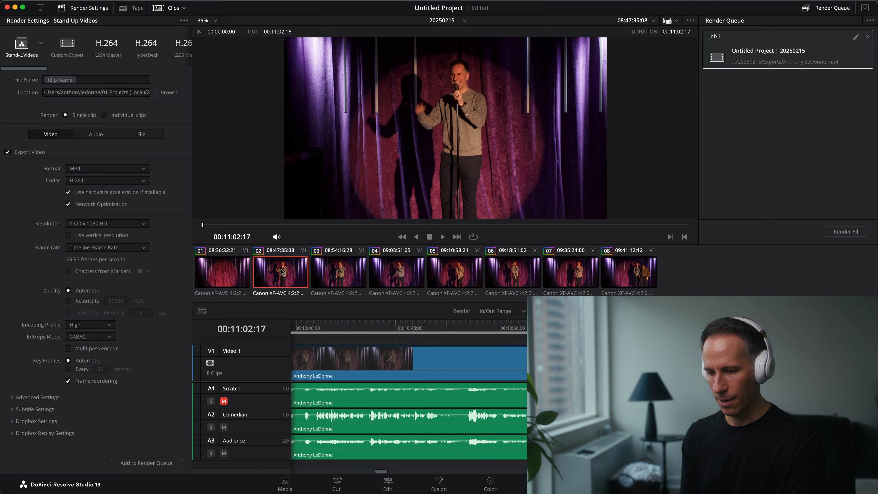
{"action": "right_click", "coordinate": [282, 272]}
{"action": "left_click", "coordinate": [304, 293]}
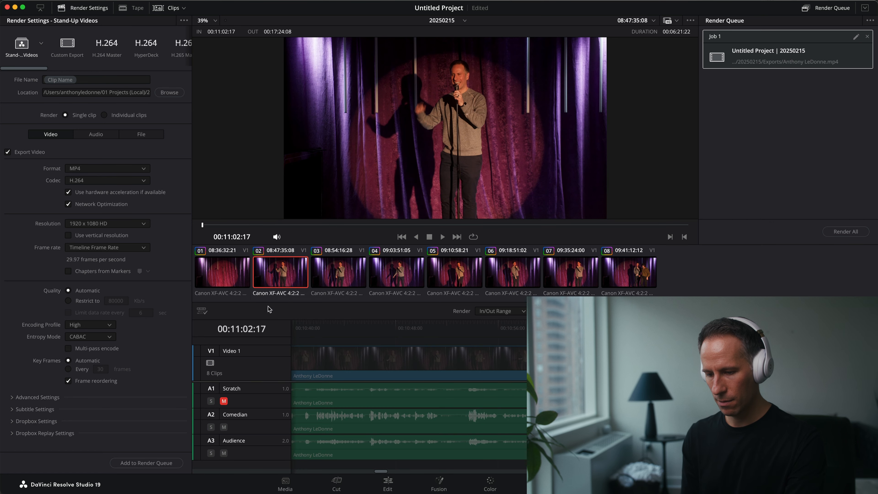
{"action": "left_click", "coordinate": [166, 462]}
{"action": "left_click", "coordinate": [342, 273]}
{"action": "right_click", "coordinate": [343, 273]}
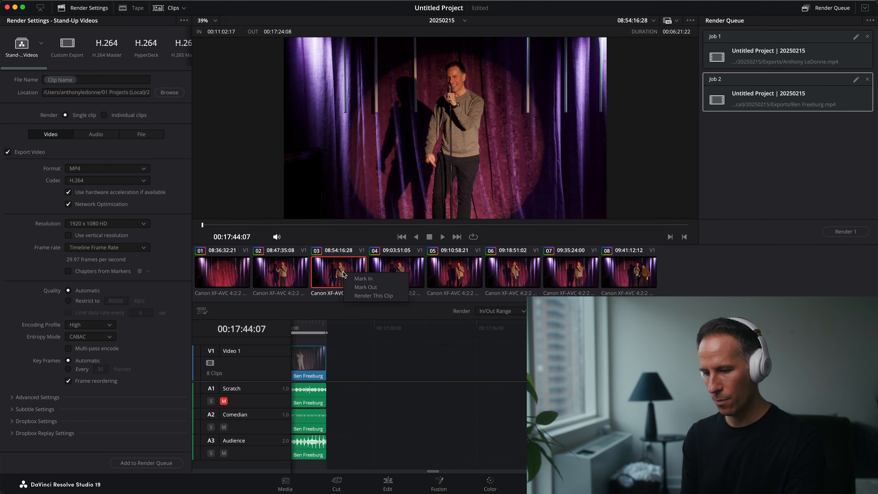
{"action": "left_click", "coordinate": [360, 296]}
{"action": "left_click", "coordinate": [146, 463]}
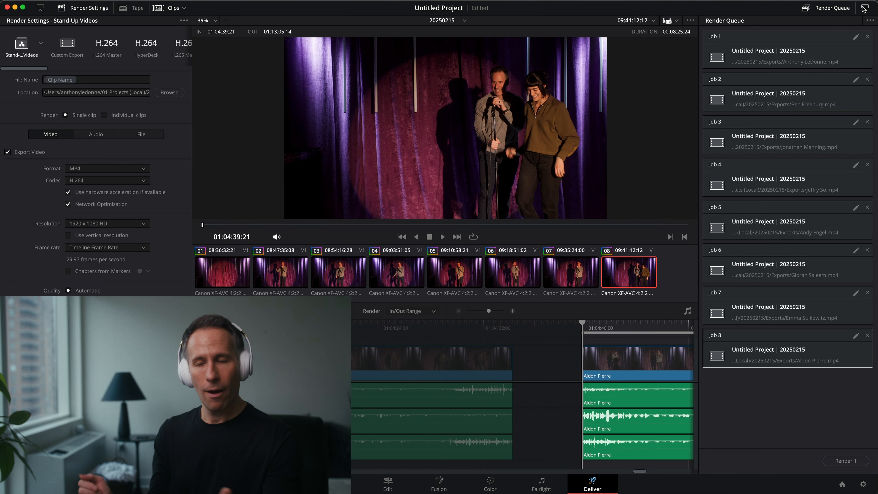
{"action": "left_click", "coordinate": [805, 393]}
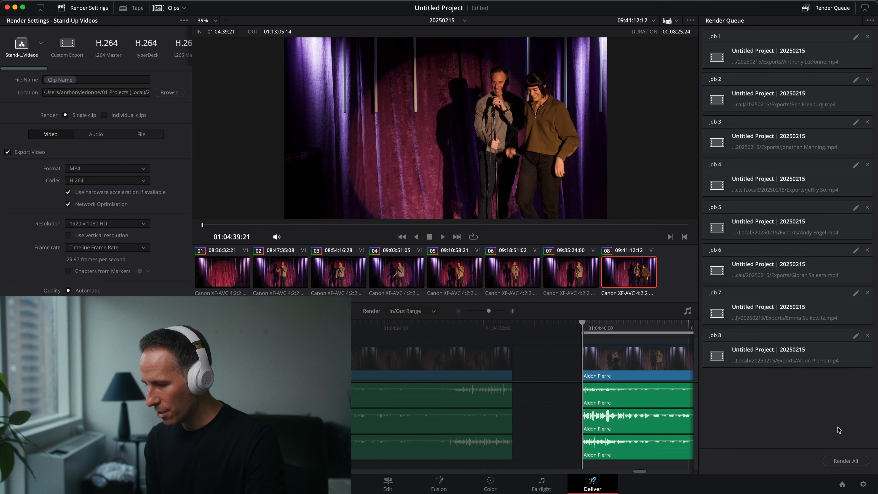